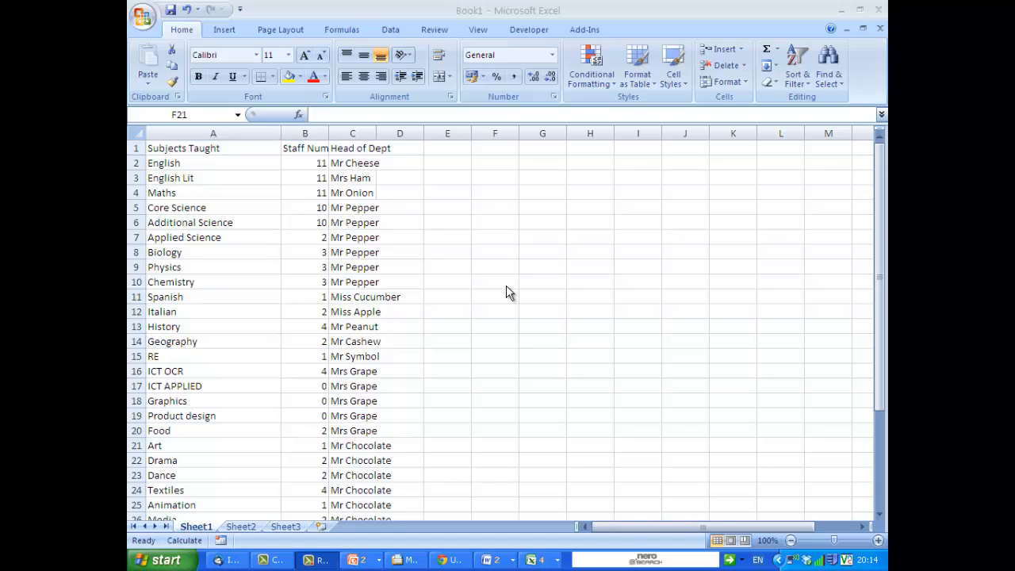
Open Save As for the workbook and create a new folder named MMerge in My Documents.
{"action": "left_click", "coordinate": [169, 15]}
{"action": "left_click", "coordinate": [169, 16]}
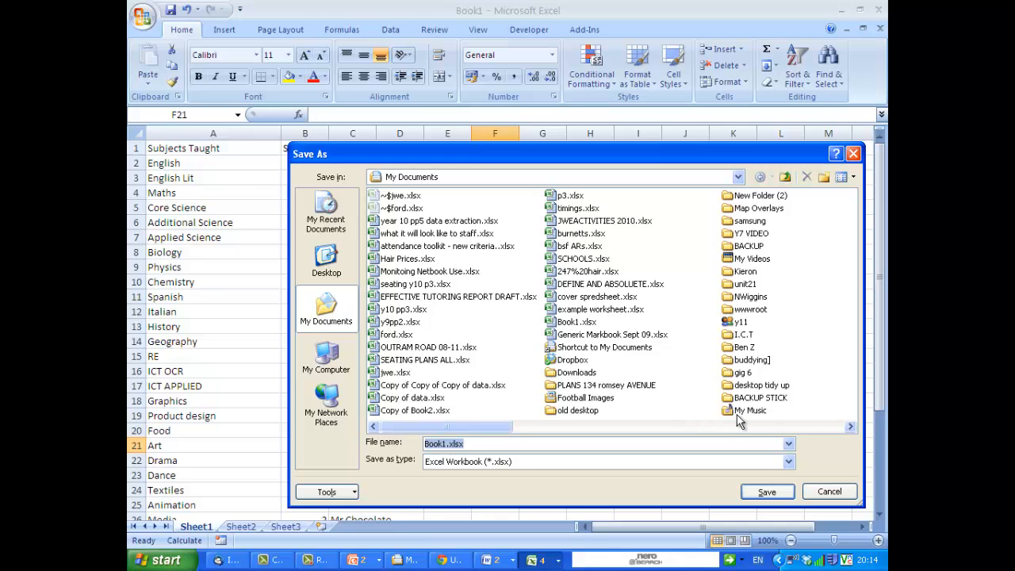
{"action": "left_click", "coordinate": [824, 177]}
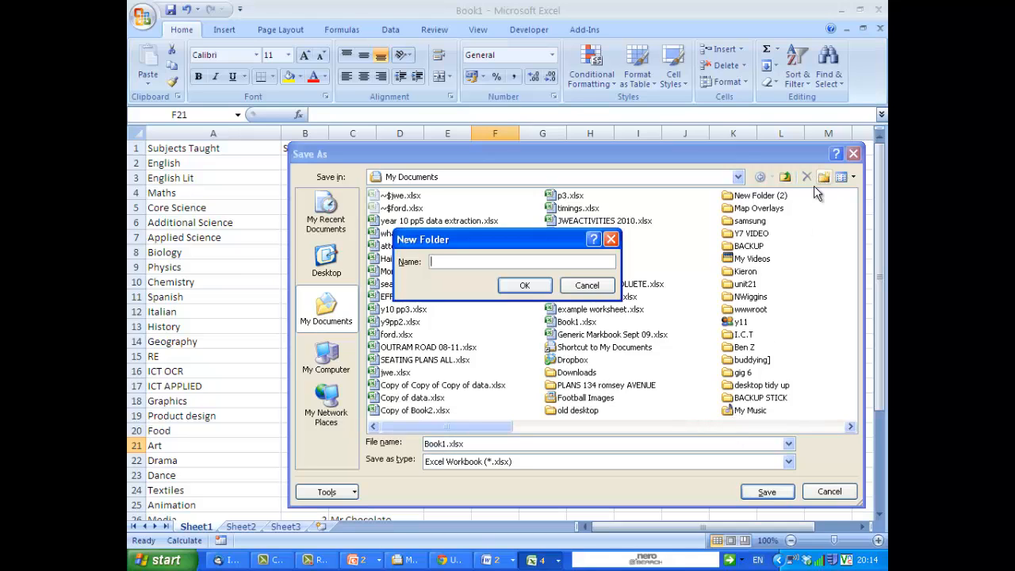
{"action": "type", "text": "MMerge"}
{"action": "key", "text": "Return"}
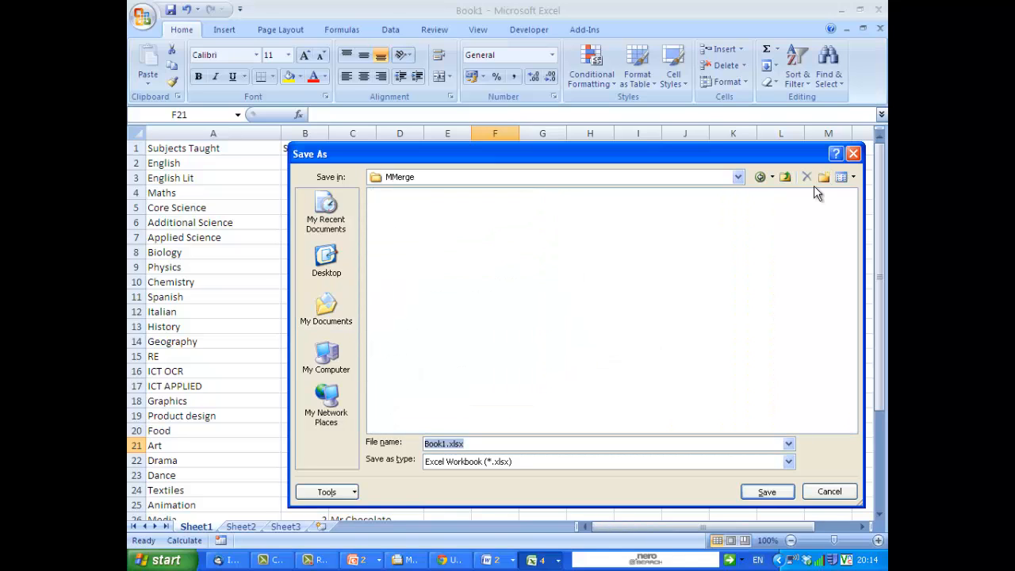
Save the workbook as Data from Staff inside the MMerge folder.
{"action": "type", "text": "Data from Staff"}
{"action": "key", "text": "Return"}
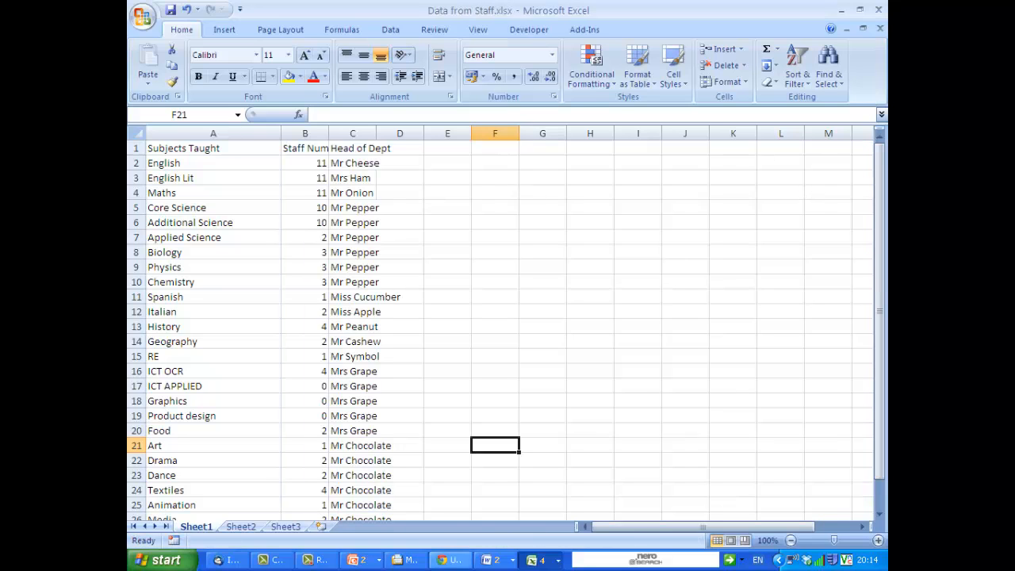
Switch to Word and start a new blank document.
{"action": "left_click", "coordinate": [498, 561]}
{"action": "left_click", "coordinate": [520, 540]}
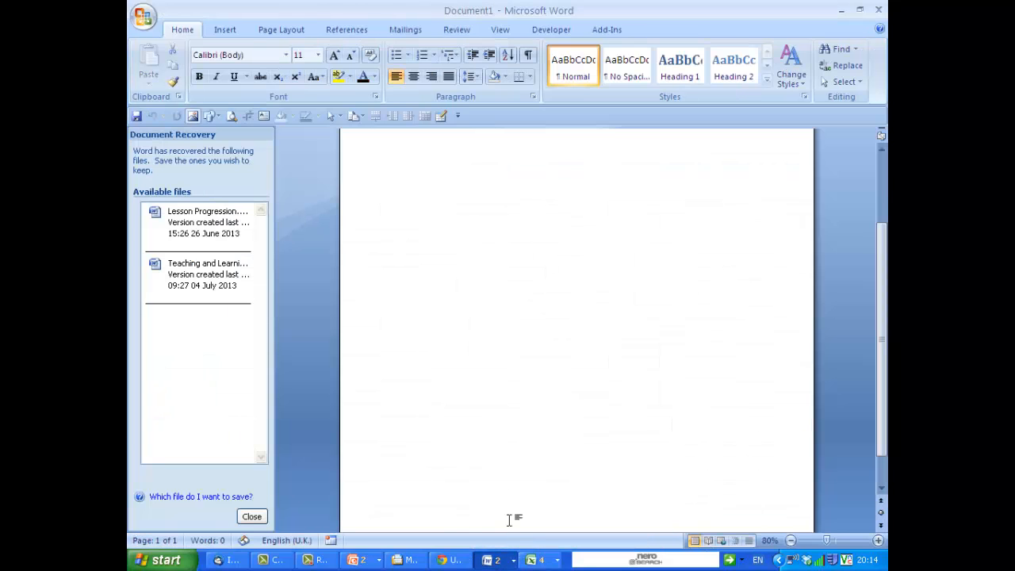
{"action": "key", "text": "ctrl+n"}
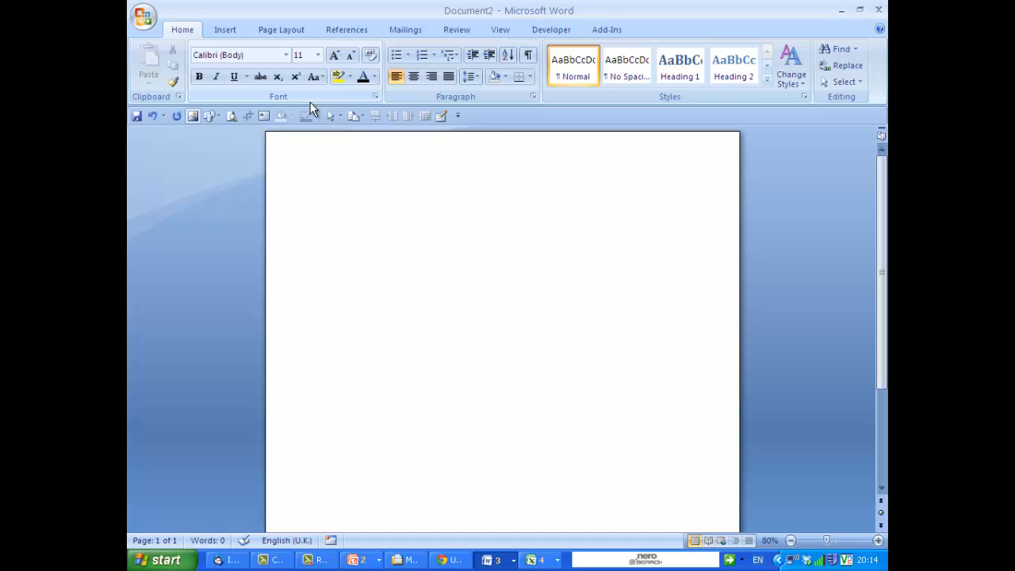
Type the title Department Checklist and enlarge all the text to 18 pt.
{"action": "type", "text": "Department Oheclist"}
{"action": "key", "text": "ctrl+a"}
{"action": "key", "text": "ctrl+shift+period"}
{"action": "key", "text": "ctrl+shift+period"}
{"action": "key", "text": "ctrl+shift+period"}
{"action": "key", "text": "ctrl+shift+period"}
{"action": "key", "text": "Right"}
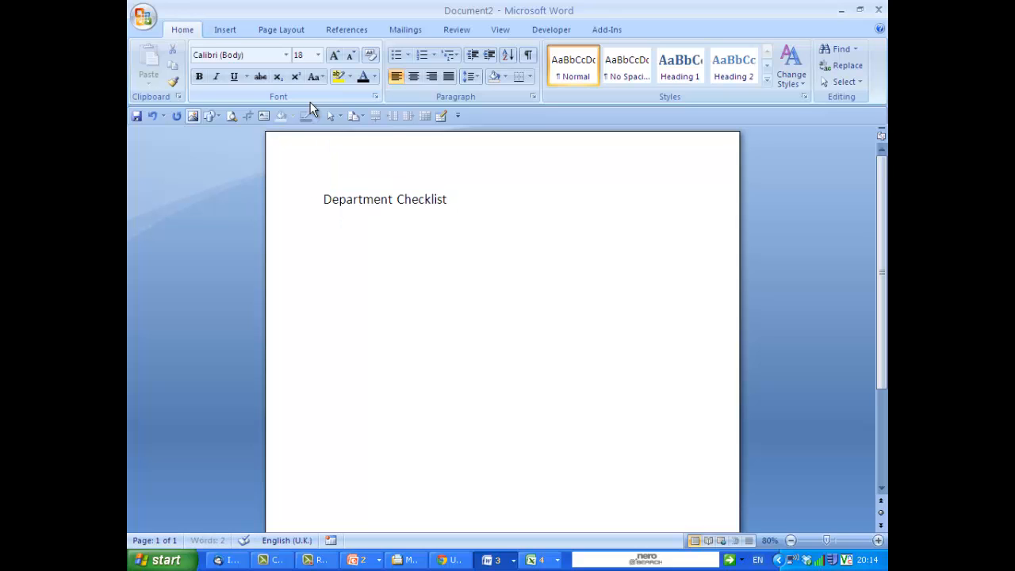
Add a Dear line and begin the paragraph 'Please check the total amount of staff in your department and'.
{"action": "key", "text": "Return"}
{"action": "type", "text": "Dear"}
{"action": "key", "text": "Return"}
{"action": "key", "text": "Return"}
{"action": "type", "text": "Please check the"}
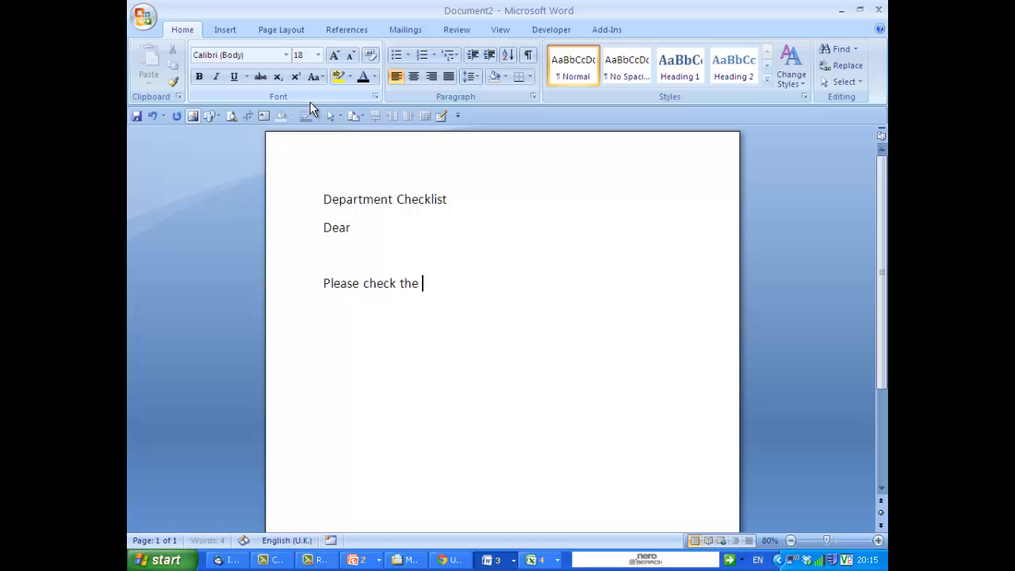
{"action": "type", "text": " total amount of "}
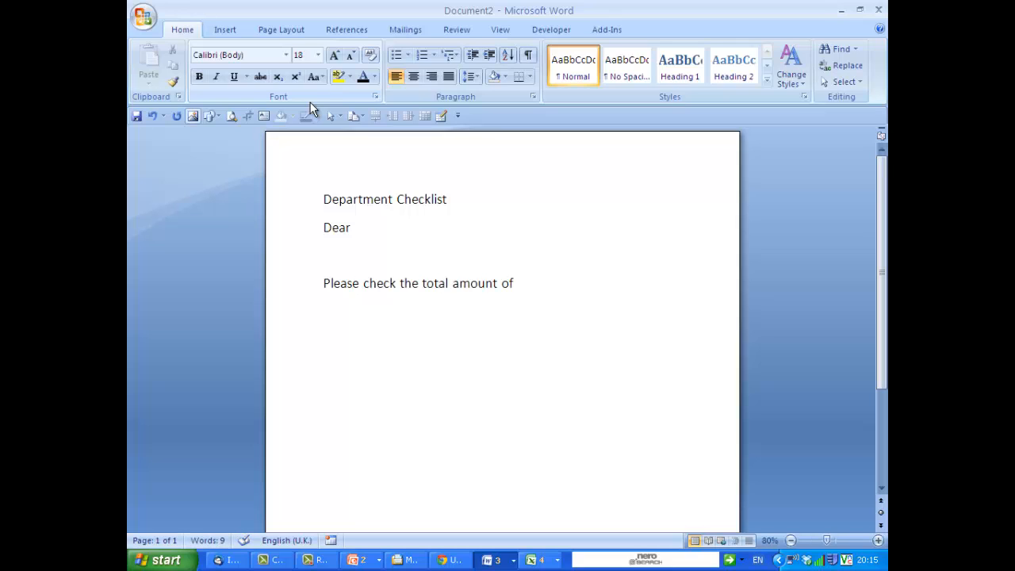
{"action": "type", "text": "staff in your"}
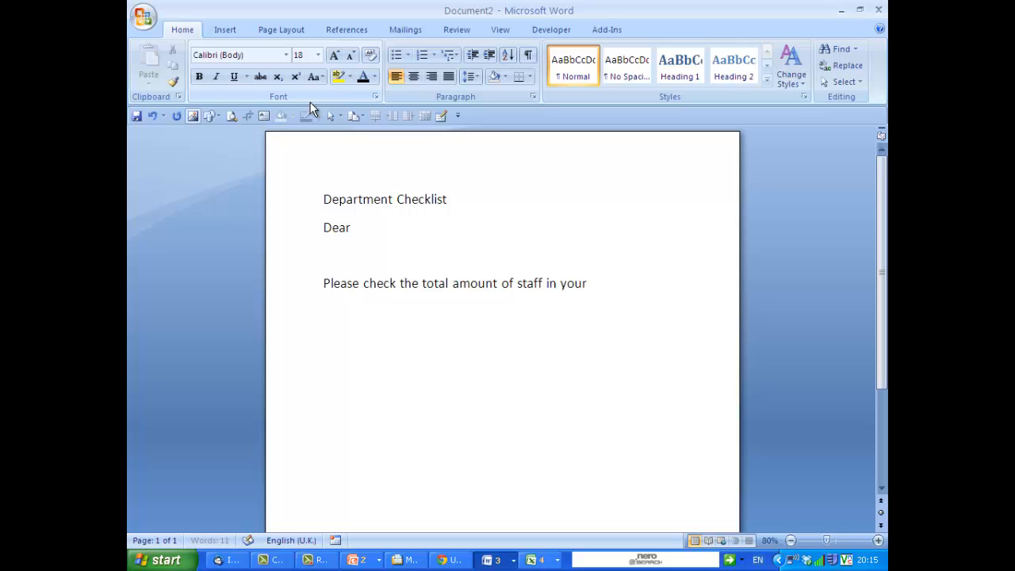
{"action": "type", "text": " department and"}
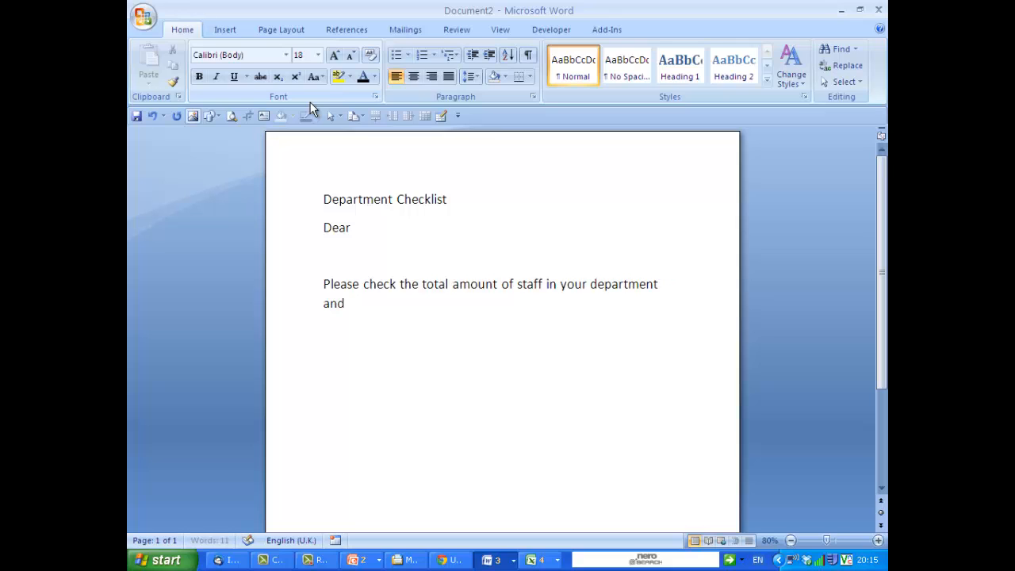
{"action": "type", "text": " reut"}
Finish the sentence with 'return this, signed, if you agree.'.
{"action": "key", "text": "BackSpace"}
{"action": "key", "text": "BackSpace"}
{"action": "type", "text": "tuirn"}
{"action": "key", "text": "BackSpace"}
{"action": "key", "text": "BackSpace"}
{"action": "key", "text": "BackSpace"}
{"action": "type", "text": "rn this "}
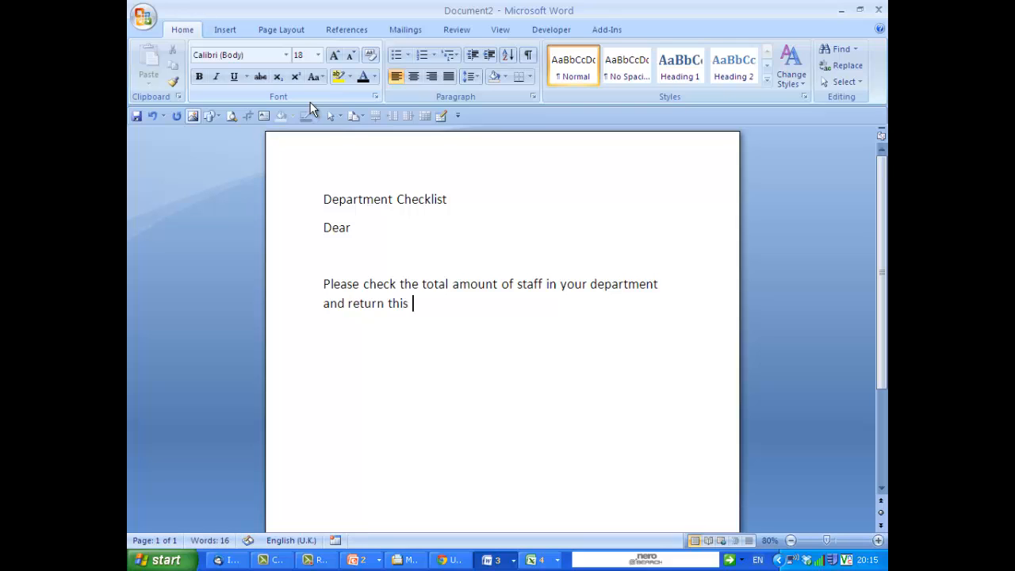
{"action": "type", "text": "-"}
{"action": "key", "text": "BackSpace"}
{"action": "type", "text": "signed, if you agree"}
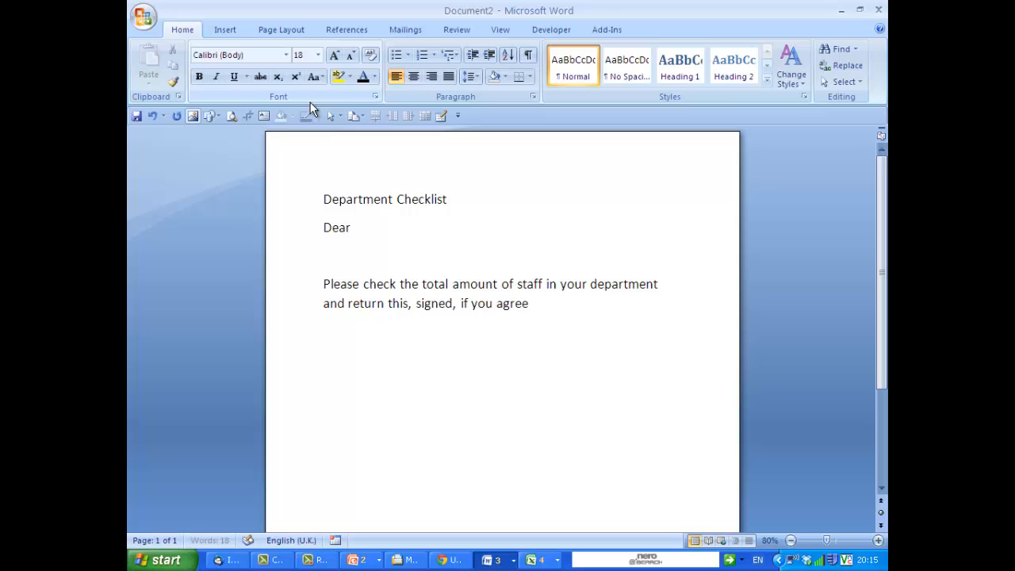
{"action": "type", "text": "."}
Add a Thanks closing followed by the sender's name below the paragraph.
{"action": "key", "text": "Return"}
{"action": "key", "text": "Return"}
{"action": "type", "text": "Thanks"}
{"action": "key", "text": "Return"}
{"action": "key", "text": "Return"}
{"action": "type", "text": "Mr"}
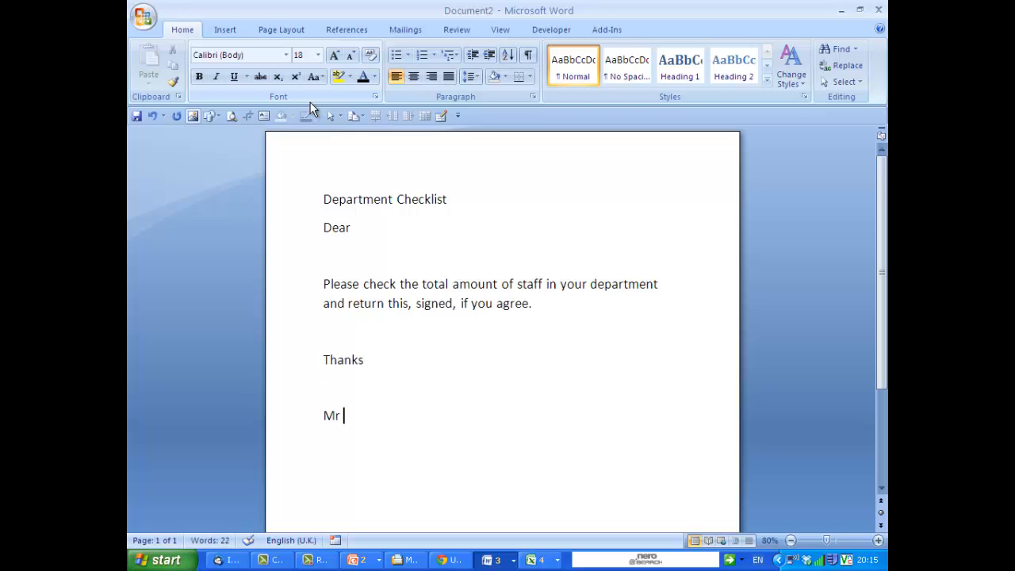
{"action": "type", "text": " Orange."}
{"action": "key", "text": "Return"}
Add the sender's title lines Head of Curriculum Planning and Fruit and Veg School.
{"action": "type", "text": "Head of "}
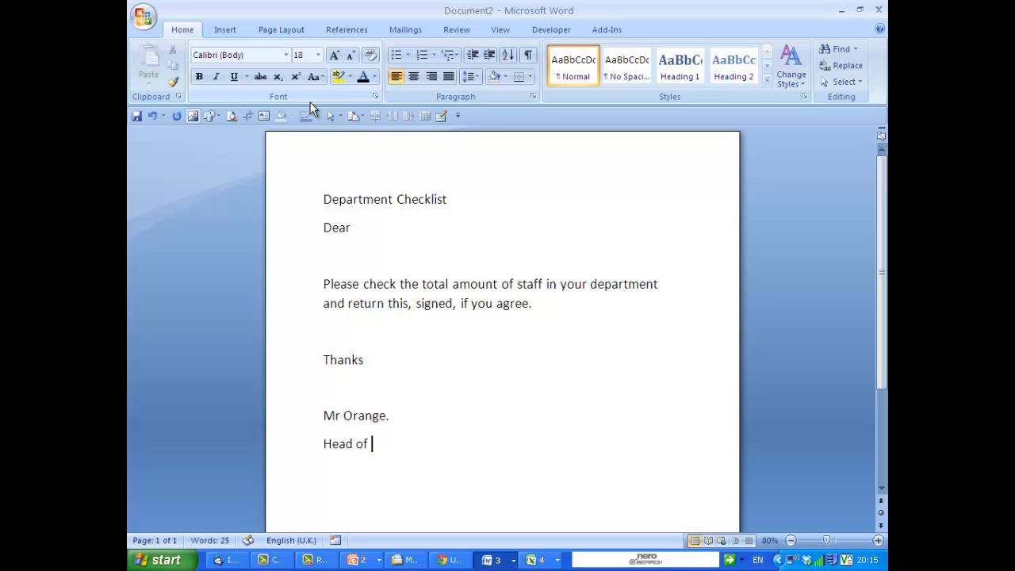
{"action": "type", "text": "Cui"}
{"action": "key", "text": "BackSpace"}
{"action": "type", "text": "rro"}
{"action": "key", "text": "BackSpace"}
{"action": "type", "text": "iculum"}
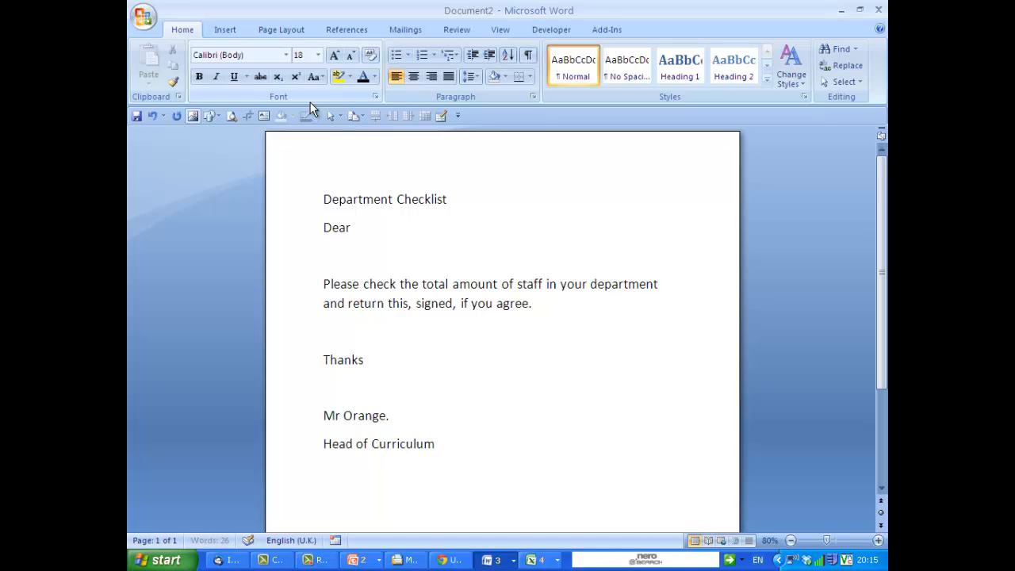
{"action": "type", "text": " Planning Fruit and "}
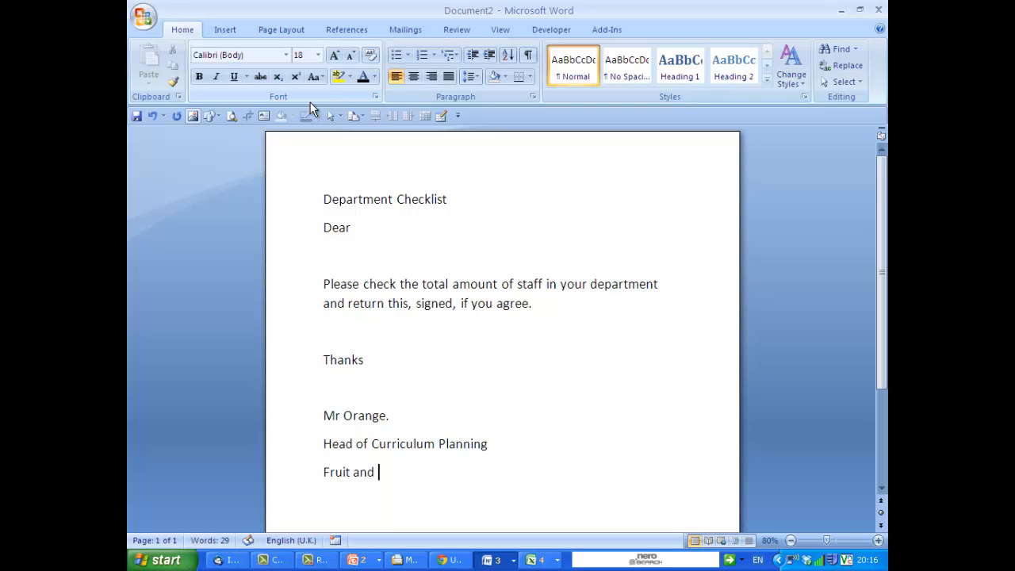
{"action": "type", "text": "Veg Scho"}
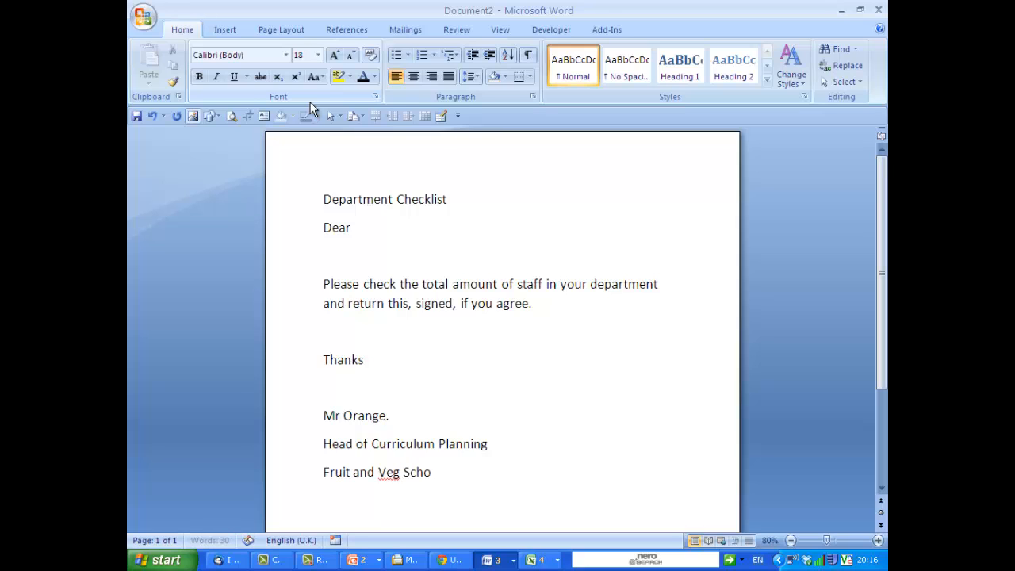
{"action": "type", "text": "ol"}
Add the confirmation line 'I ______________ agree with this total'.
{"action": "key", "text": "Return"}
{"action": "key", "text": "Return"}
{"action": "type", "text": "I ______________"}
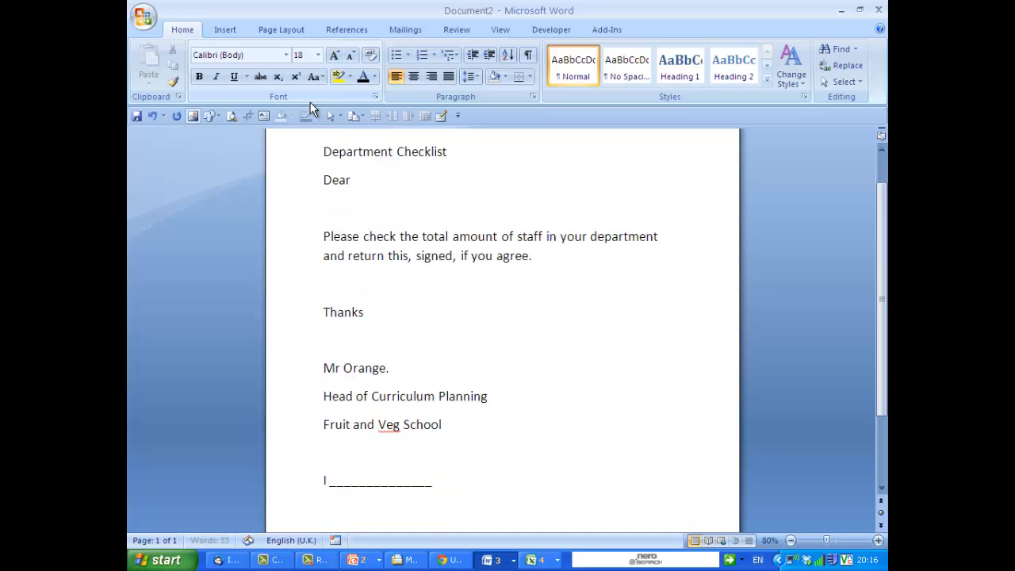
{"action": "key", "text": "Return"}
{"action": "key", "text": "BackSpace"}
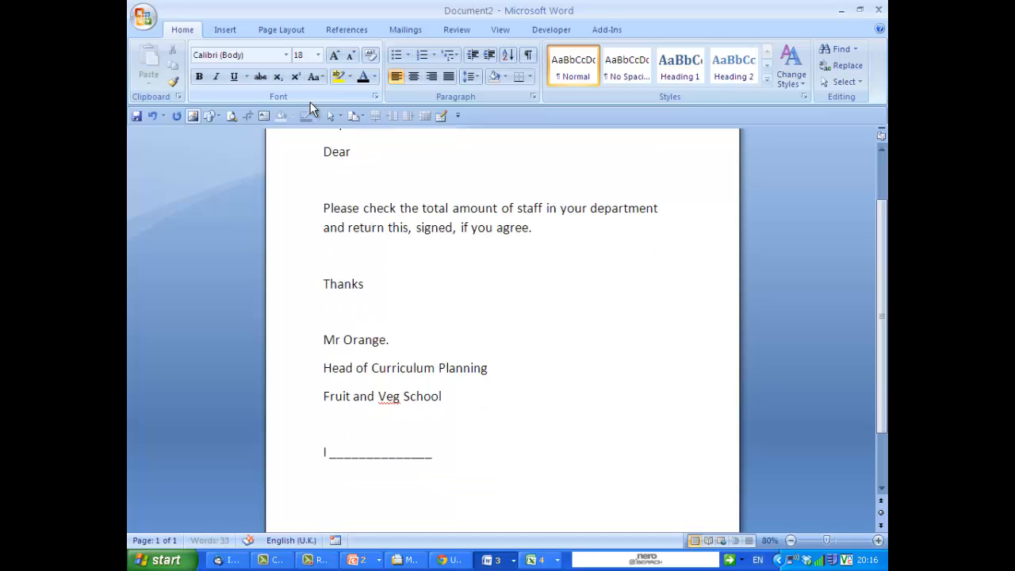
{"action": "type", "text": "agree with this total"}
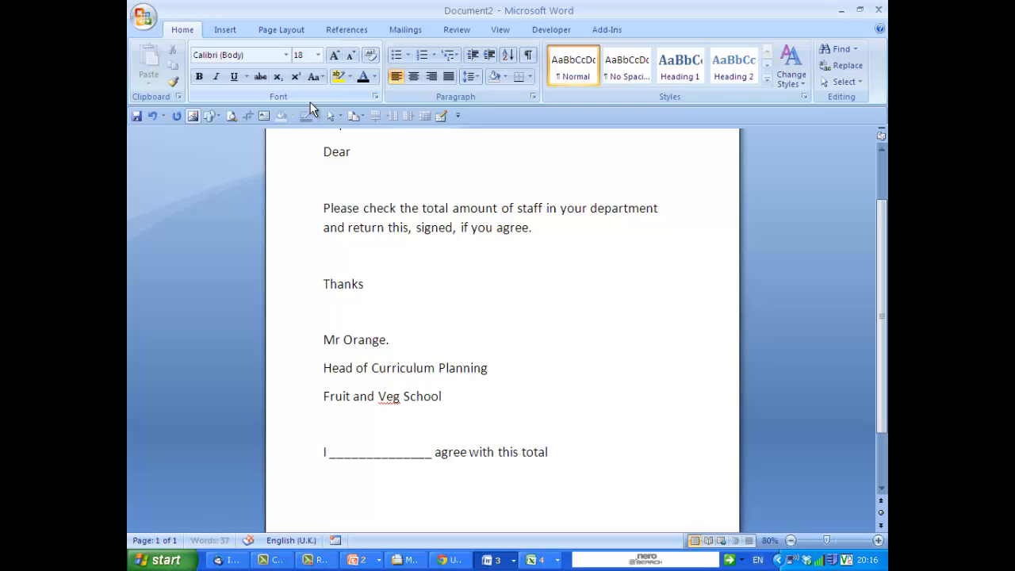
Add a line with SIGNED____________ and DATE_____________ blanks.
{"action": "key", "text": "Return"}
{"action": "key", "text": "Return"}
{"action": "type", "text": "SIGNED_____________"}
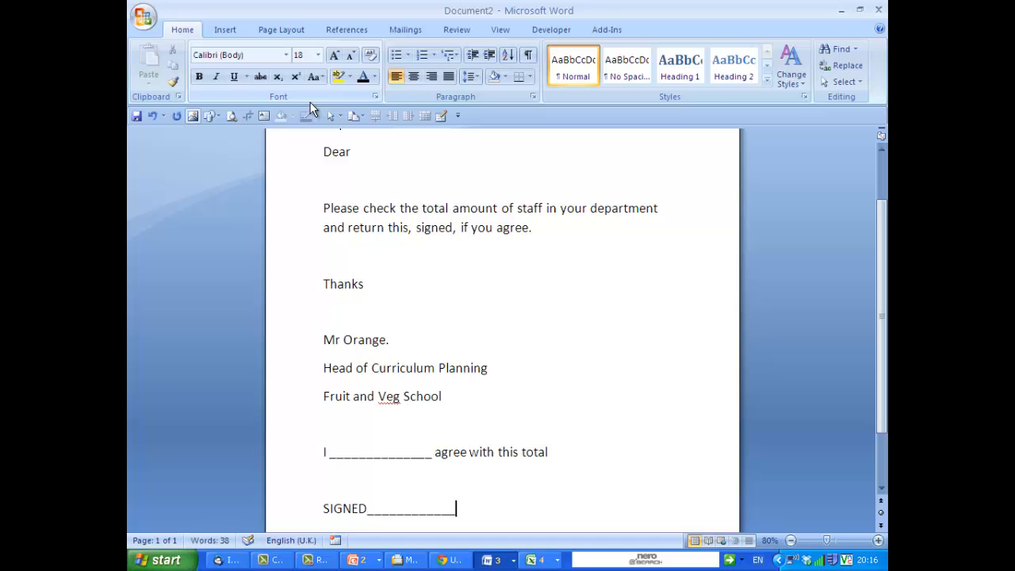
{"action": "type", "text": "  DATE_____________"}
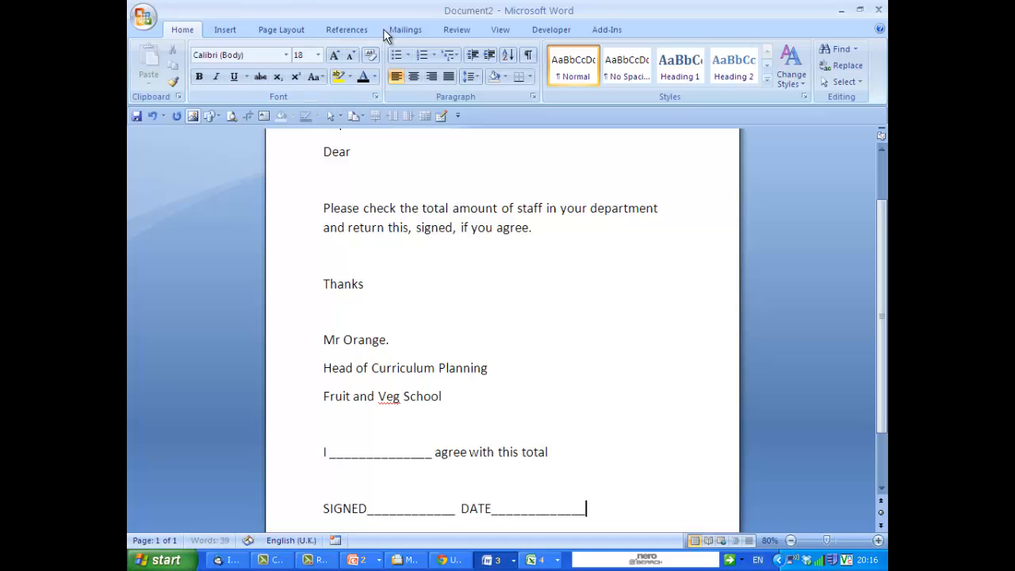
Save the document as Department Checklist in the MMerge folder.
{"action": "left_click", "coordinate": [389, 162]}
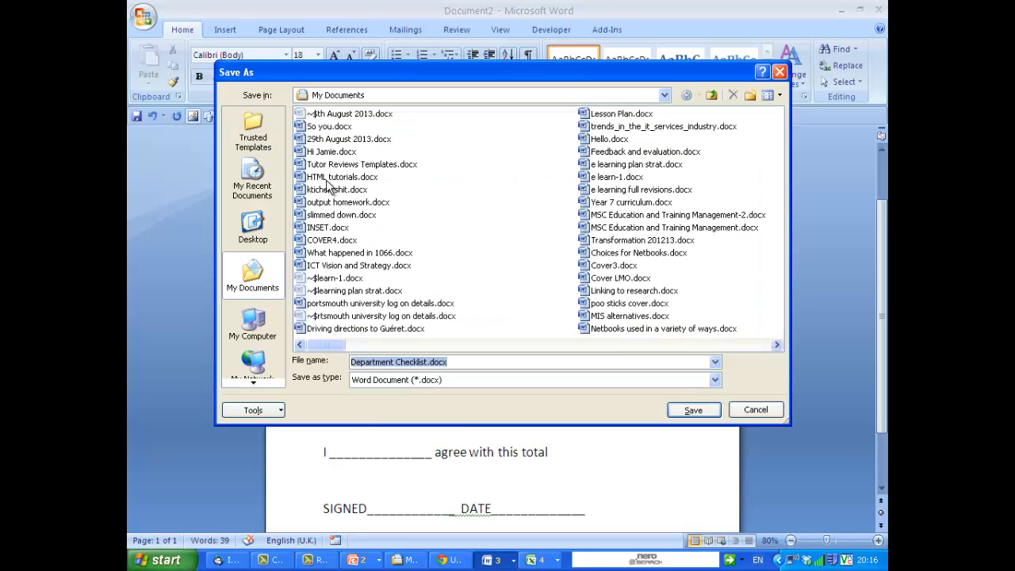
{"action": "key", "text": "ctrl+s"}
{"action": "scroll", "coordinate": [670, 351], "scroll_direction": "right", "scroll_amount": 5}
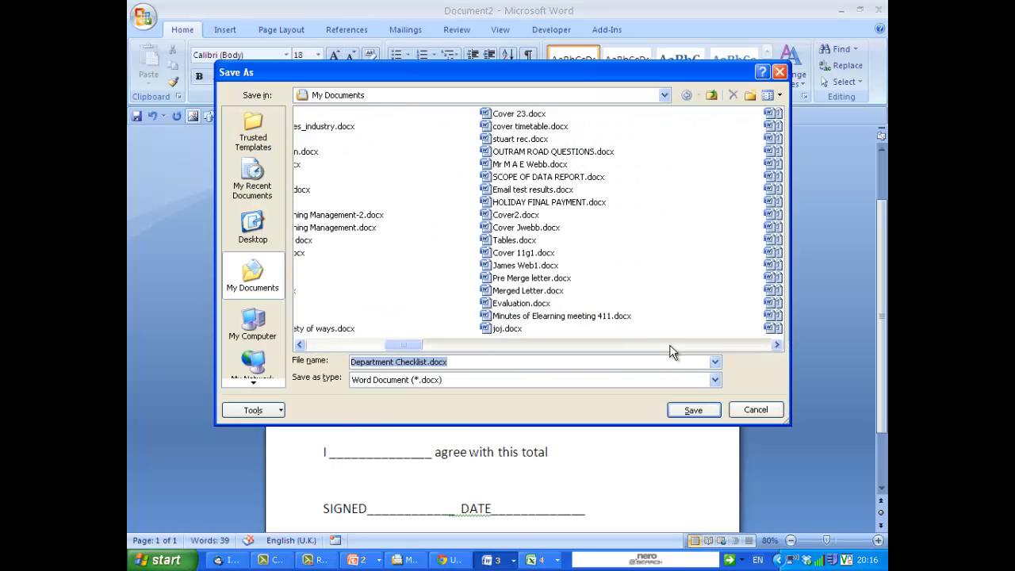
{"action": "scroll", "coordinate": [671, 351], "scroll_direction": "right", "scroll_amount": 5}
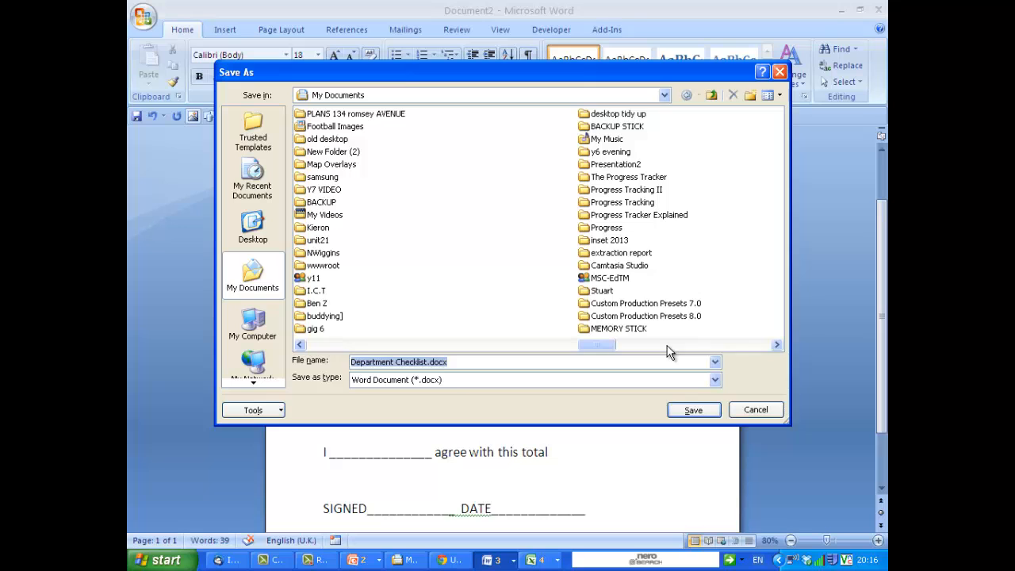
{"action": "scroll", "coordinate": [671, 352], "scroll_direction": "right", "scroll_amount": 4}
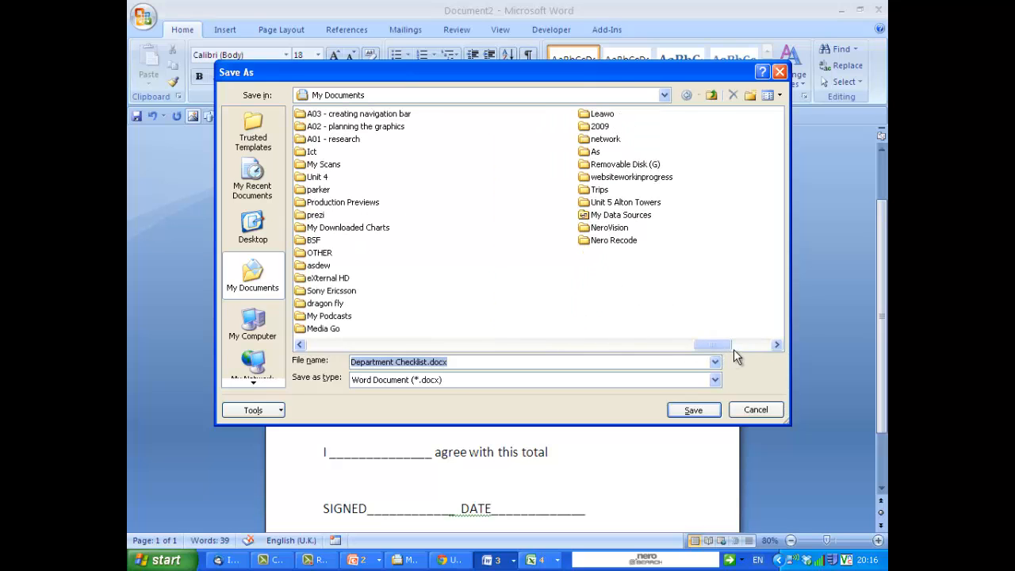
{"action": "scroll", "coordinate": [354, 347], "scroll_direction": "left", "scroll_amount": 4}
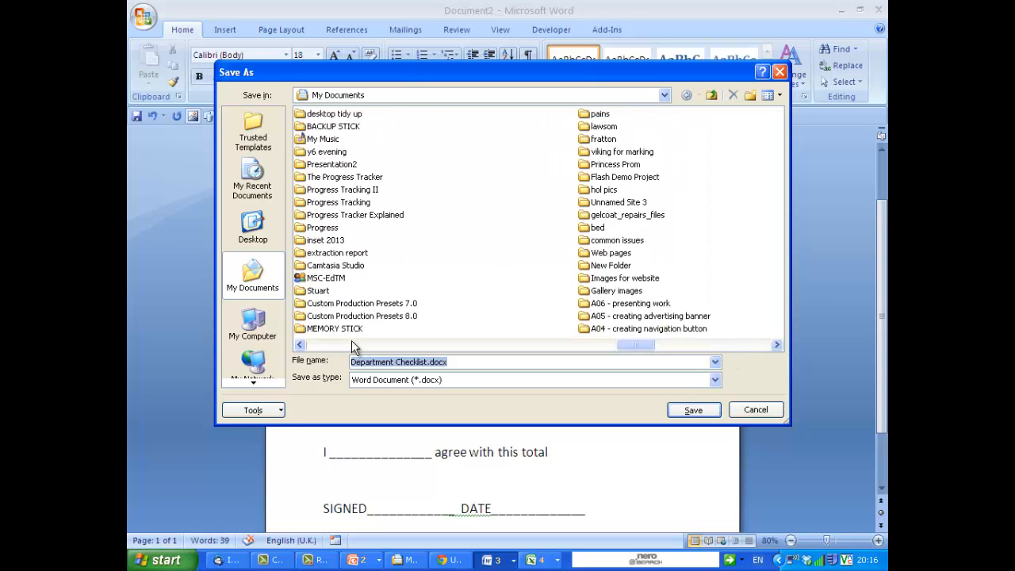
{"action": "scroll", "coordinate": [352, 343], "scroll_direction": "left", "scroll_amount": 2}
{"action": "scroll", "coordinate": [341, 341], "scroll_direction": "left", "scroll_amount": 2}
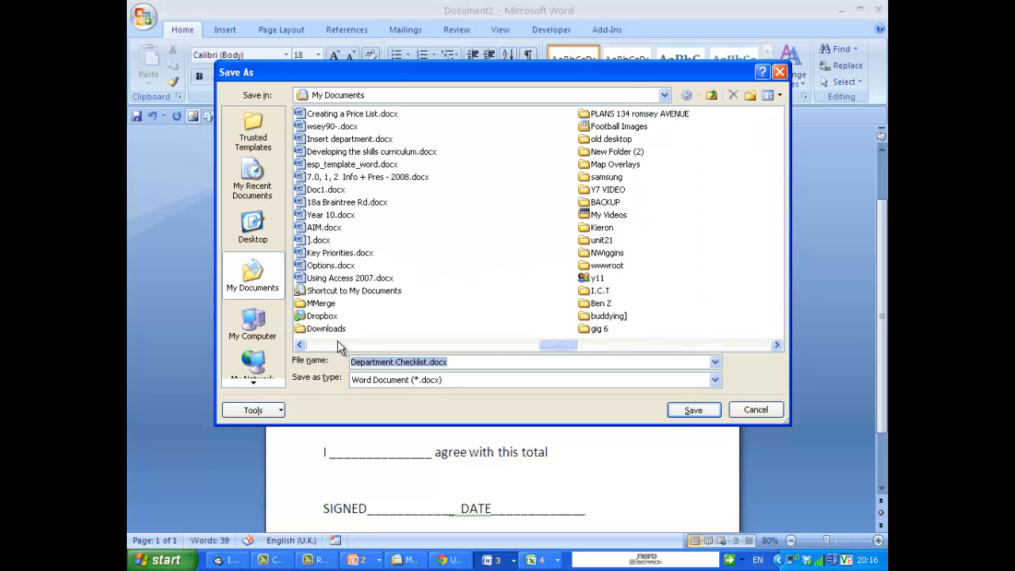
{"action": "double_click", "coordinate": [322, 304]}
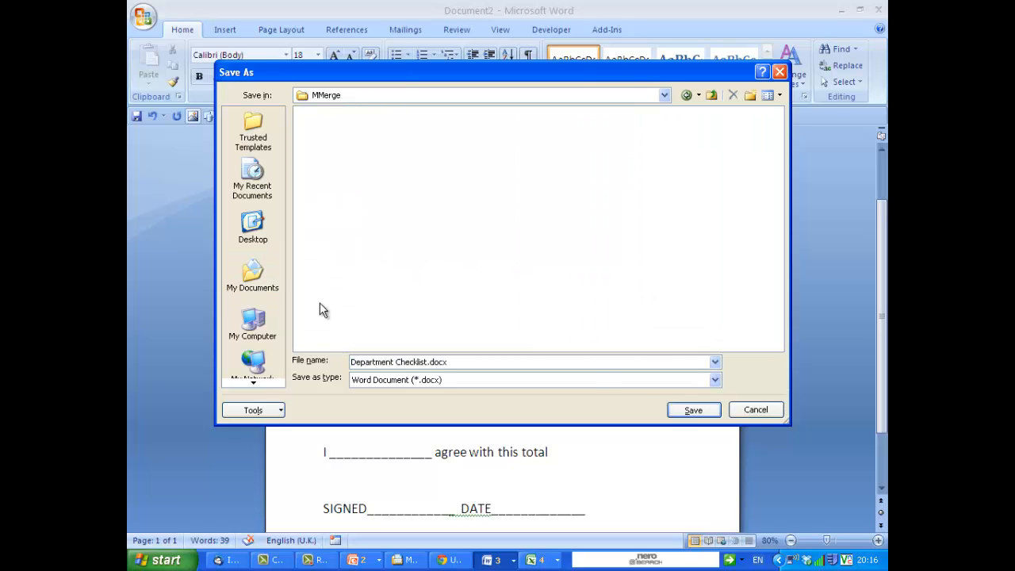
{"action": "left_click", "coordinate": [688, 410]}
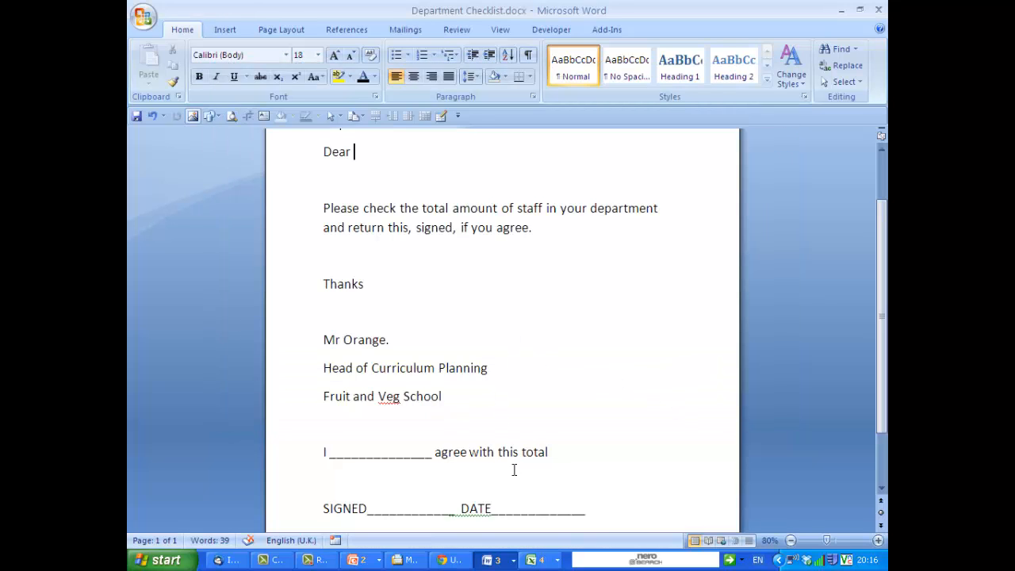
Switch to Excel and close the read-only Hair Prices workbook to get back to Data from Staff.
{"action": "left_click", "coordinate": [542, 560]}
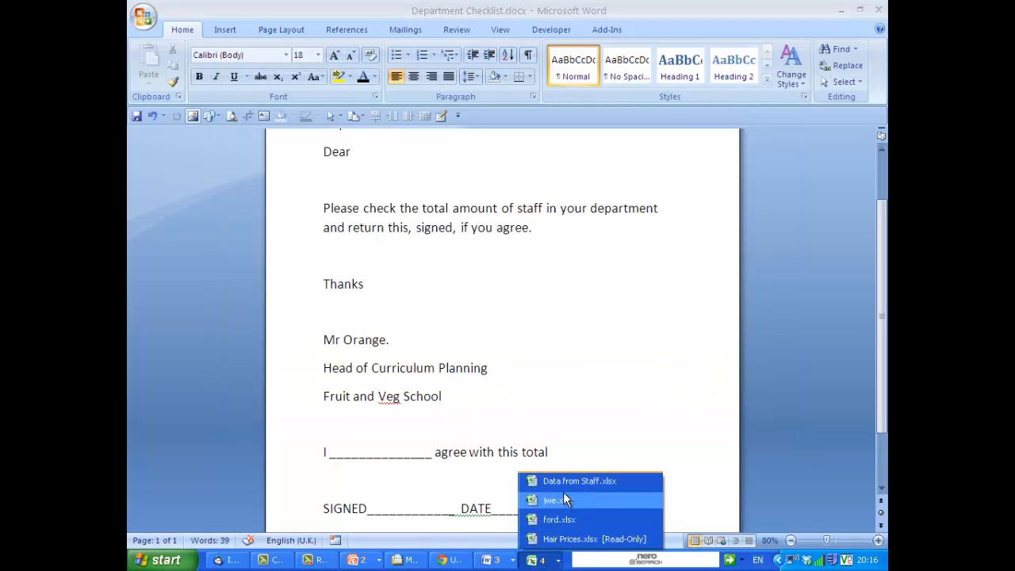
{"action": "left_click", "coordinate": [553, 560]}
{"action": "right_click", "coordinate": [553, 562]}
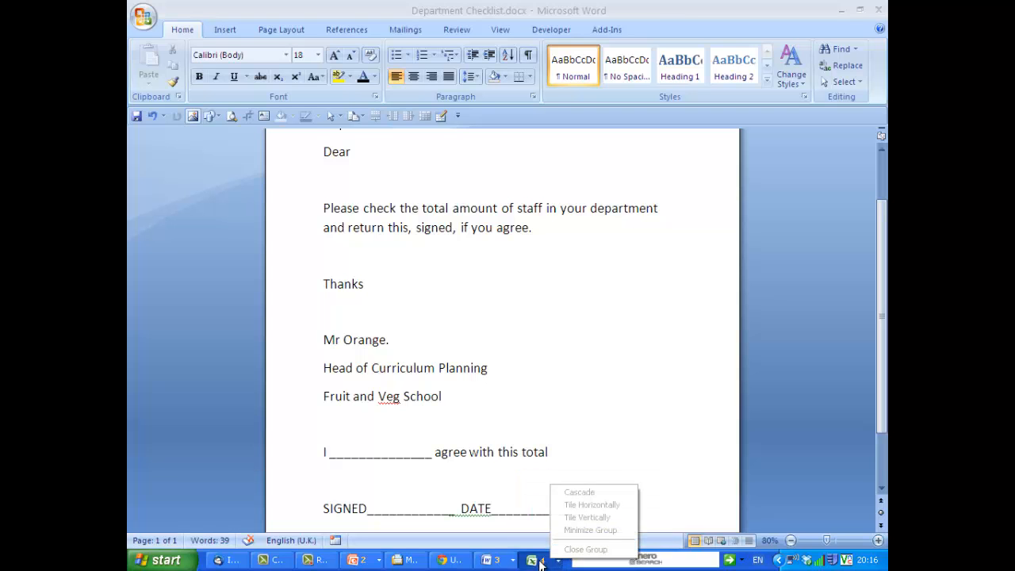
{"action": "left_click", "coordinate": [549, 560]}
{"action": "left_click", "coordinate": [547, 538]}
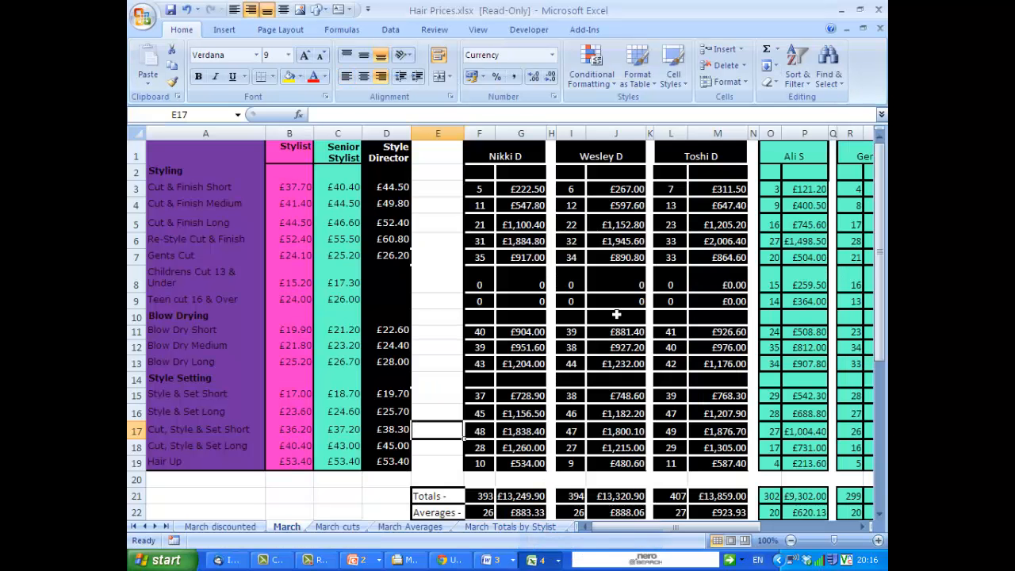
{"action": "left_click", "coordinate": [880, 29]}
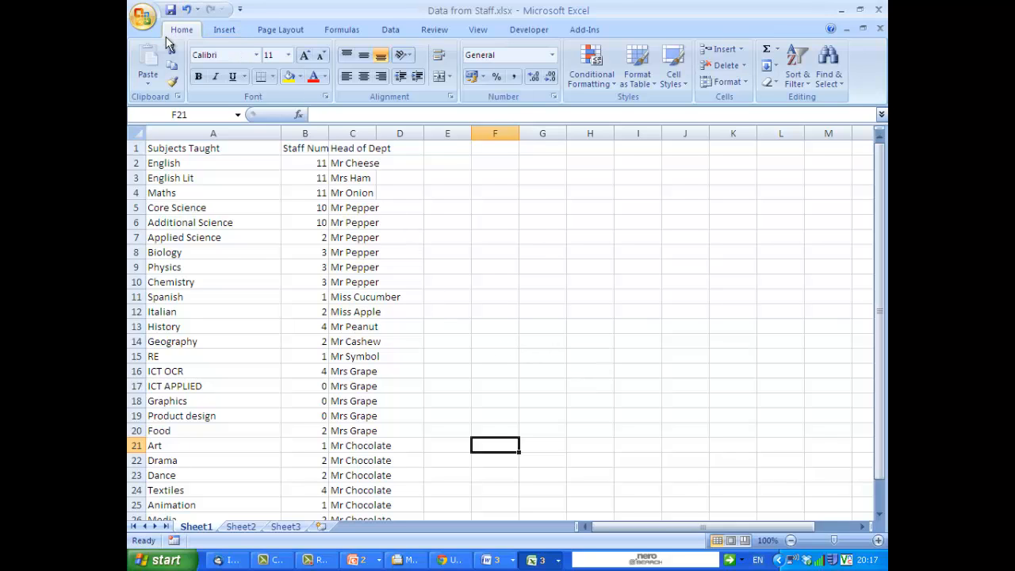
Close the open Excel workbooks and Excel itself to return to the Department Checklist document.
{"action": "left_click", "coordinate": [879, 28]}
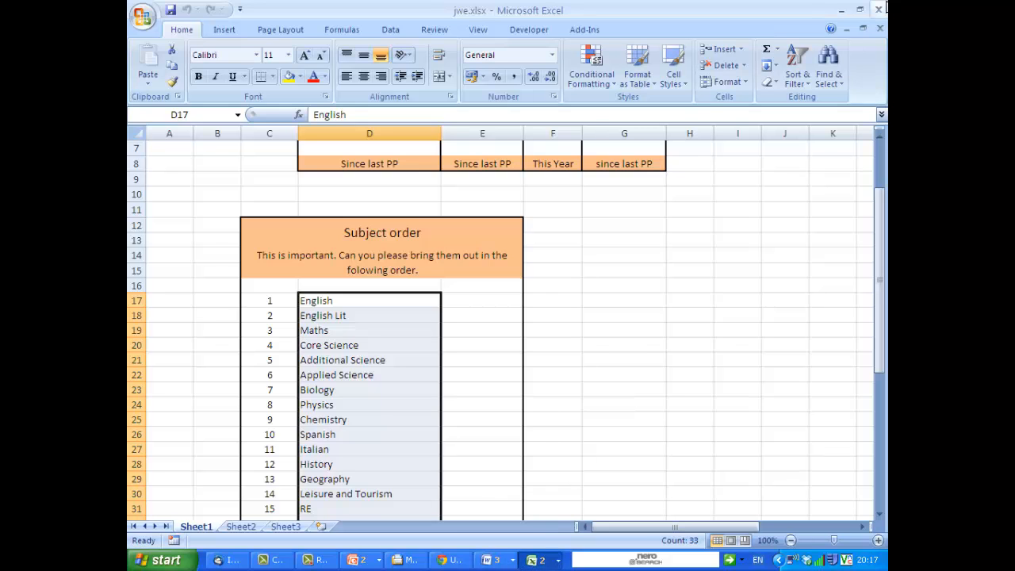
{"action": "left_click", "coordinate": [879, 10]}
{"action": "left_click", "coordinate": [880, 10]}
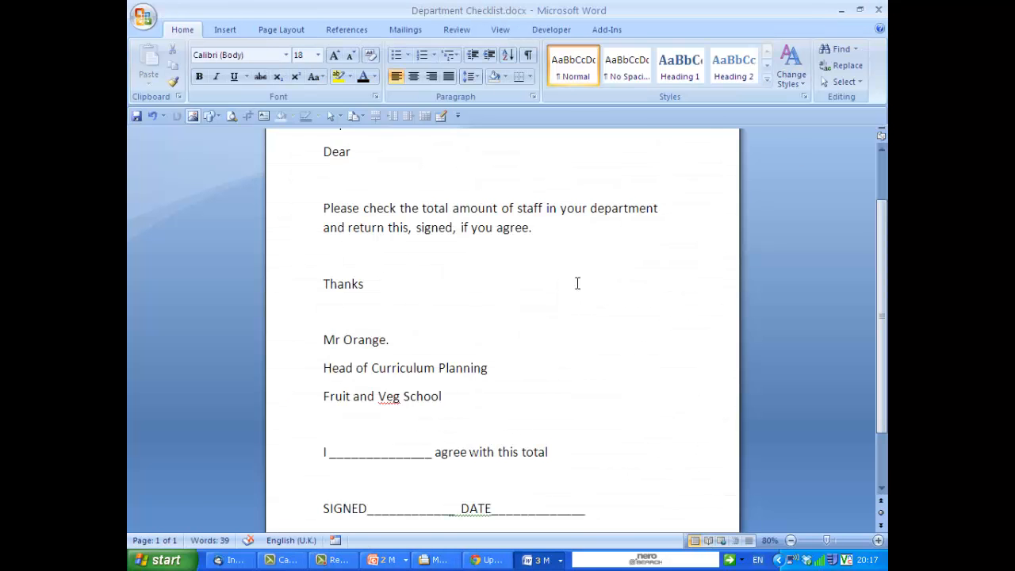
Start a Letters mail merge for the Department Checklist document.
{"action": "left_click", "coordinate": [393, 32]}
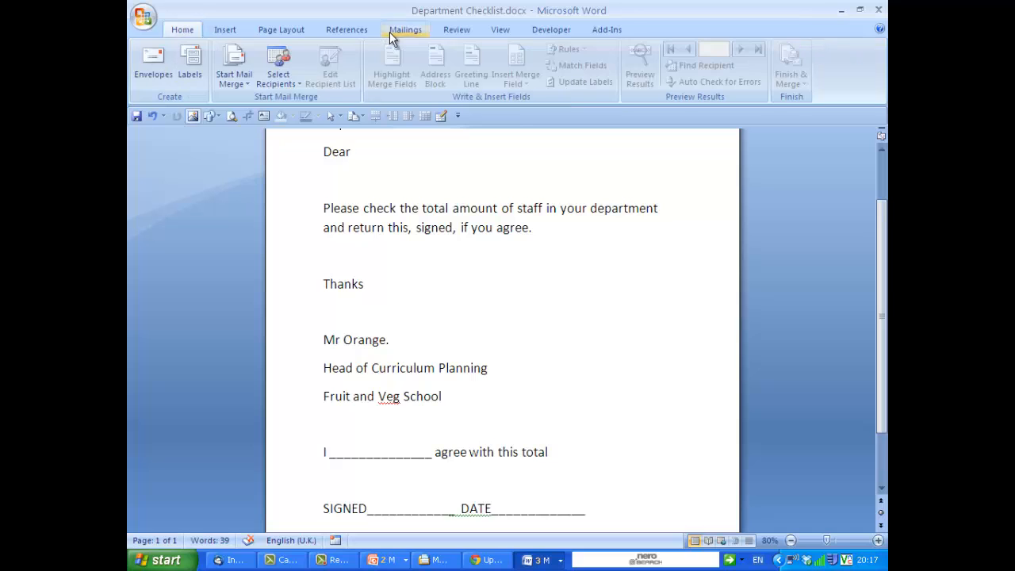
{"action": "left_click", "coordinate": [230, 79]}
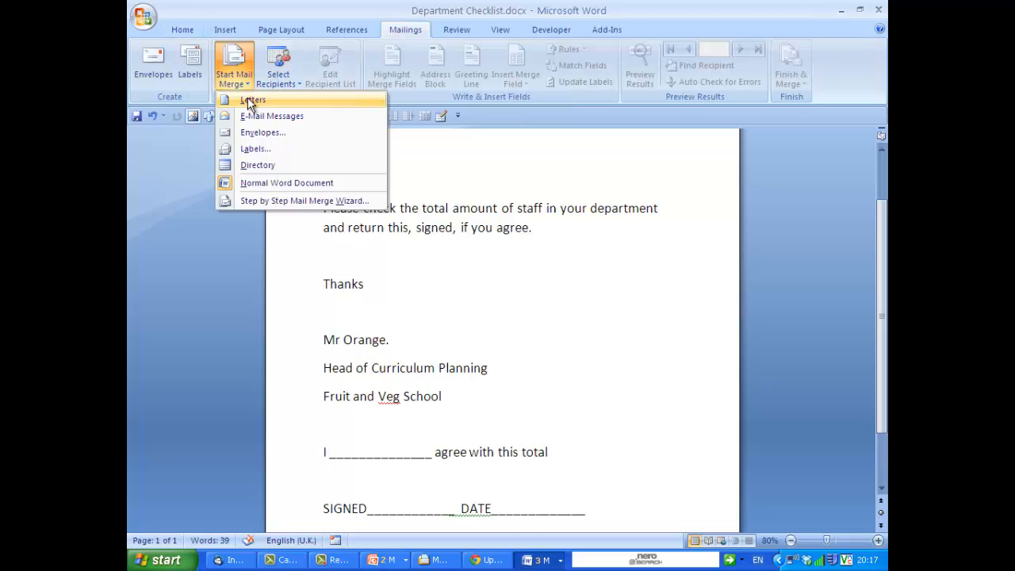
{"action": "left_click", "coordinate": [247, 98]}
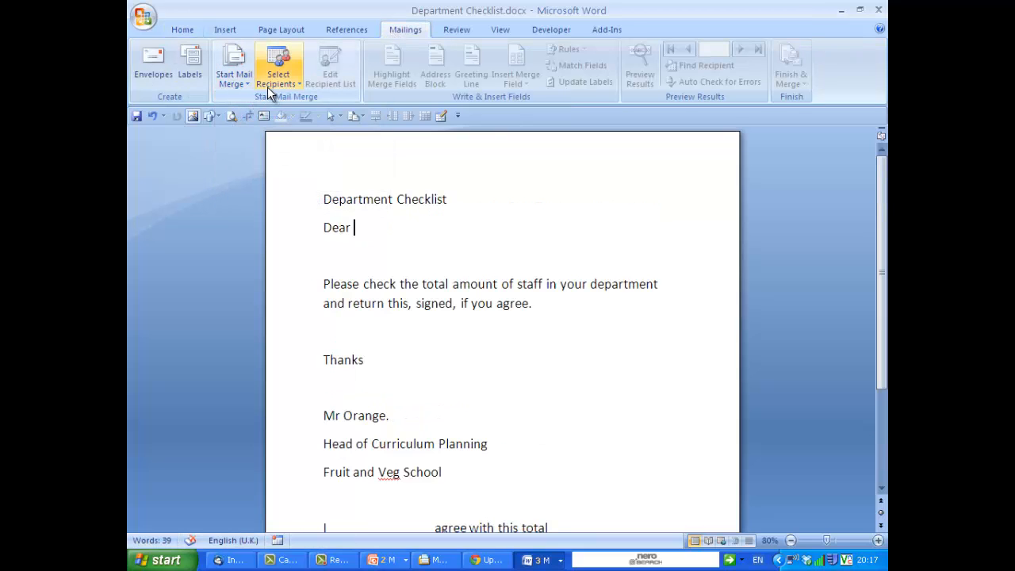
Use Sheet1 of Data from Staff.xlsx in the MMerge folder as the existing recipient list, with column headers.
{"action": "left_click", "coordinate": [278, 73]}
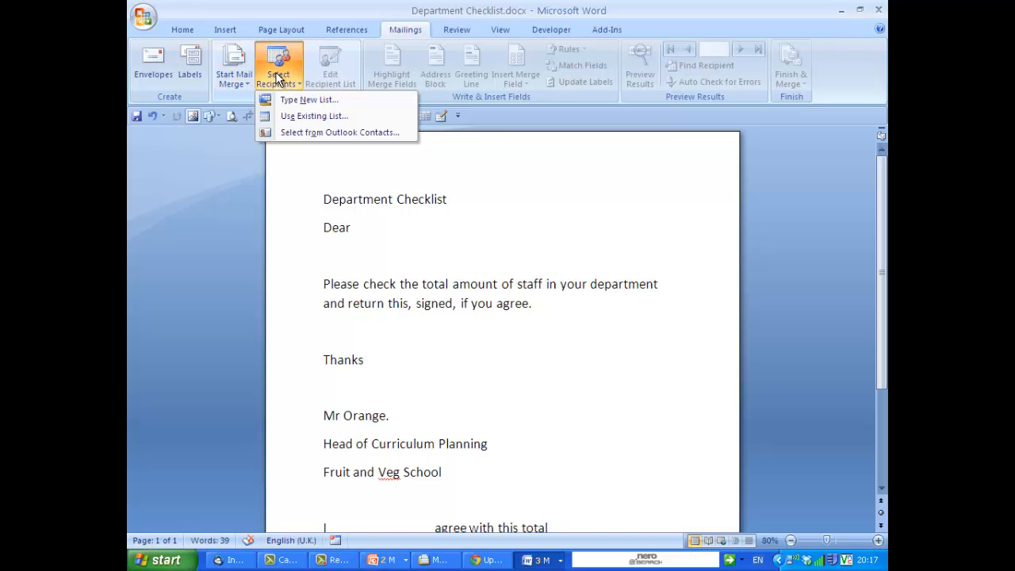
{"action": "left_click", "coordinate": [303, 116]}
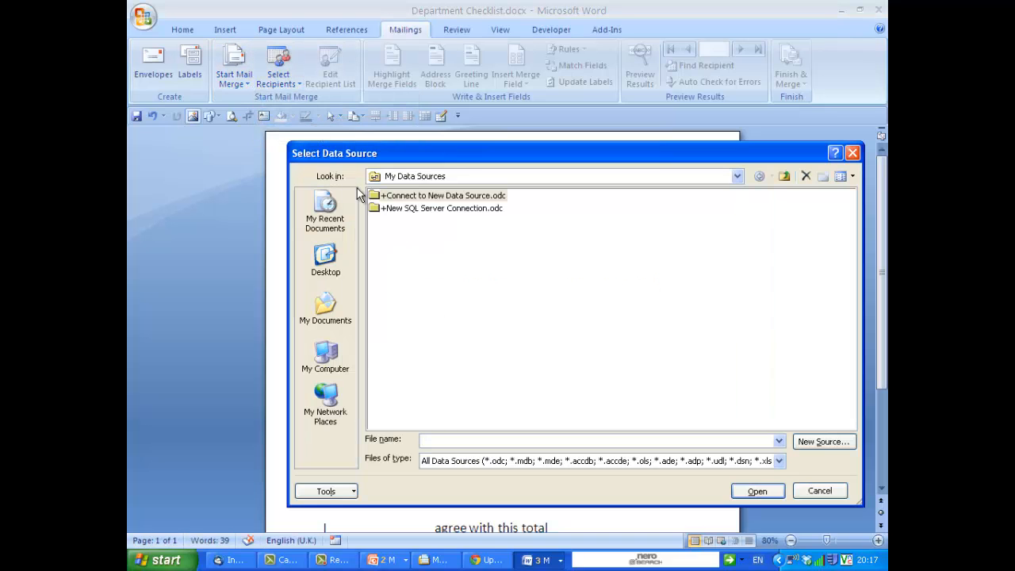
{"action": "left_click", "coordinate": [330, 318]}
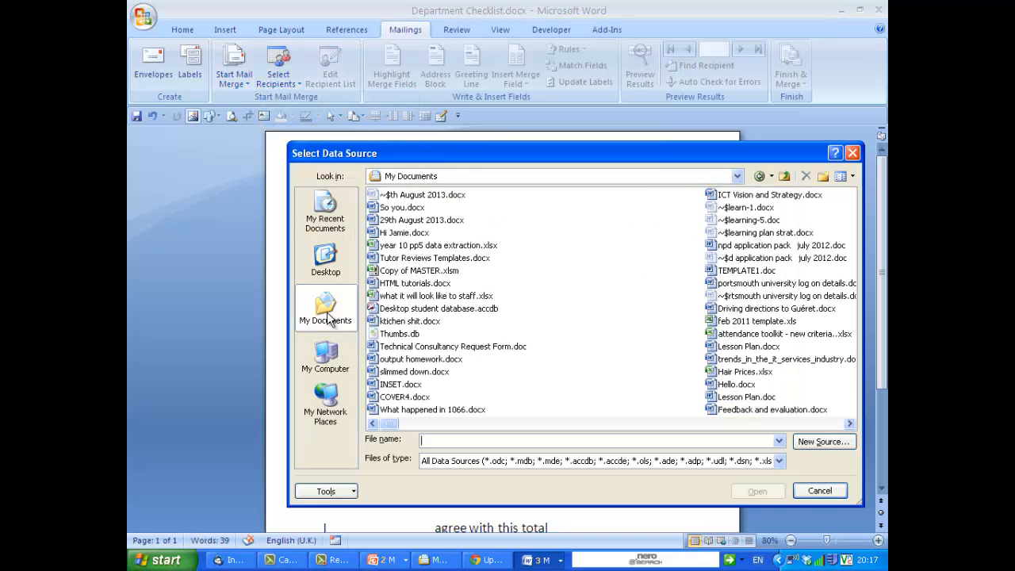
{"action": "left_click", "coordinate": [658, 424]}
{"action": "left_click", "coordinate": [659, 424]}
{"action": "left_click", "coordinate": [660, 423]}
{"action": "left_click", "coordinate": [662, 423]}
{"action": "left_click", "coordinate": [665, 423]}
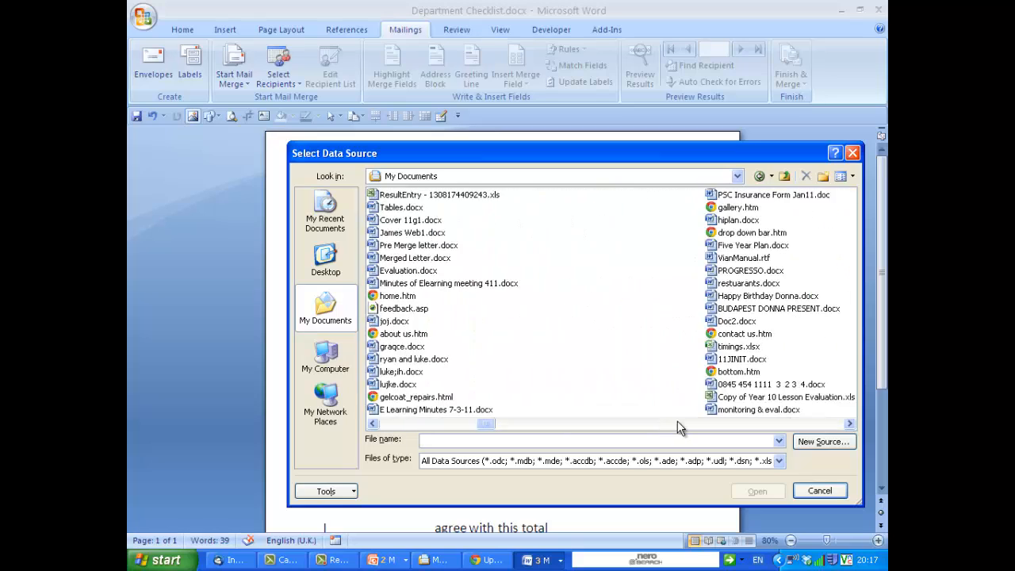
{"action": "left_click", "coordinate": [678, 423]}
{"action": "left_click", "coordinate": [700, 420]}
{"action": "left_click", "coordinate": [716, 424]}
{"action": "left_click", "coordinate": [717, 423]}
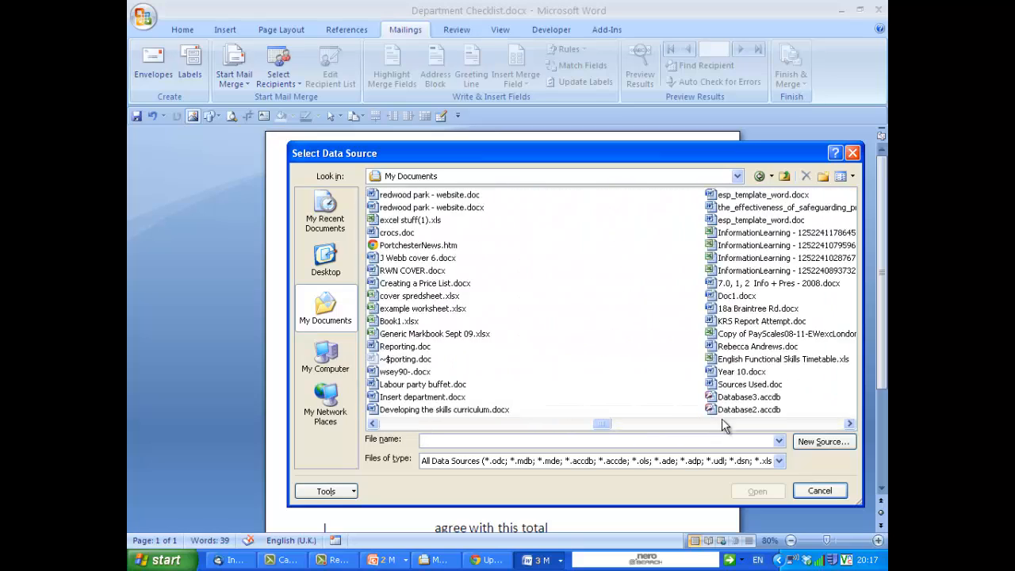
{"action": "left_click", "coordinate": [722, 421]}
{"action": "left_click", "coordinate": [813, 425]}
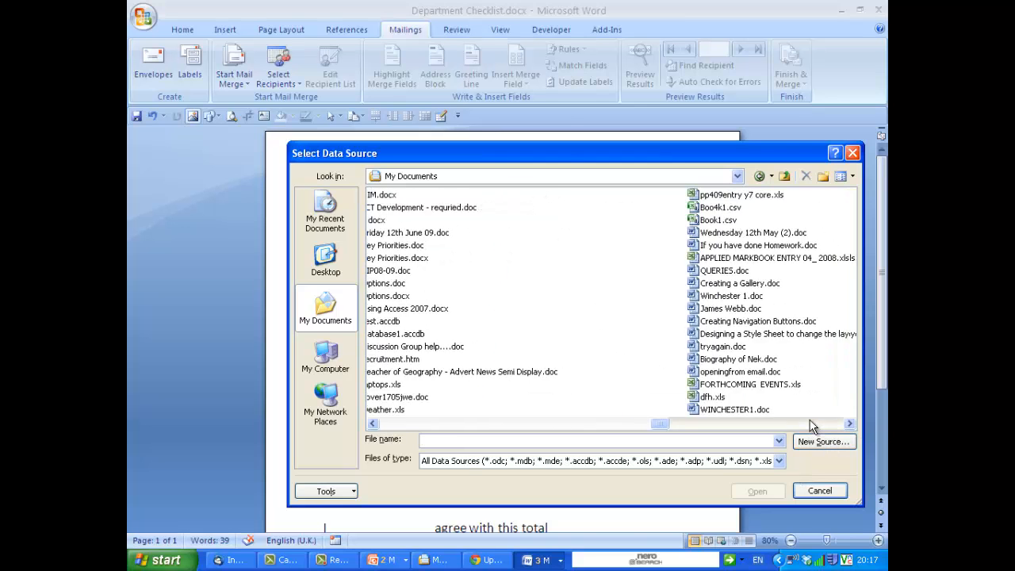
{"action": "left_click", "coordinate": [812, 425]}
{"action": "left_click", "coordinate": [812, 426]}
{"action": "left_click", "coordinate": [812, 426]}
{"action": "left_click", "coordinate": [813, 426]}
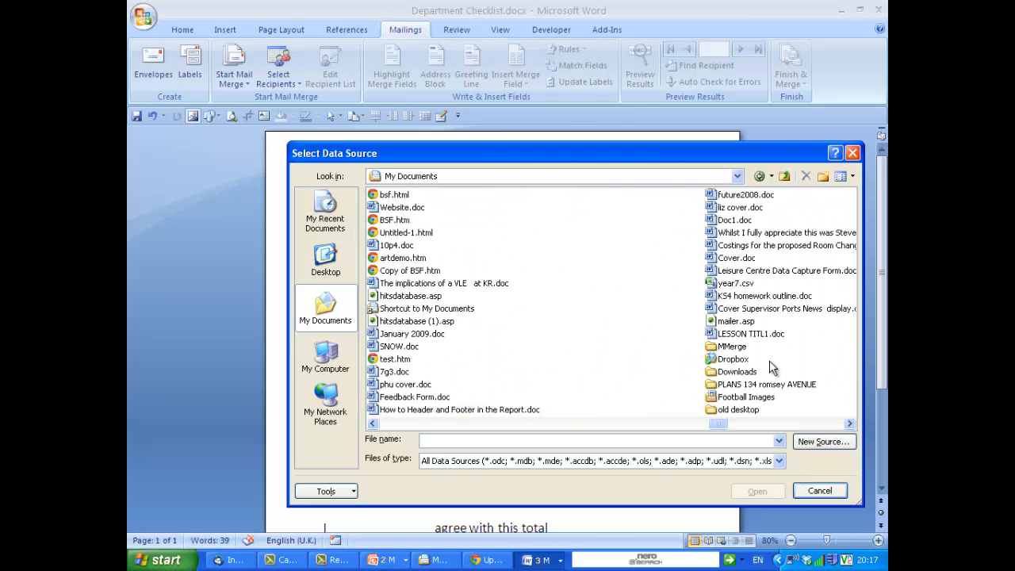
{"action": "double_click", "coordinate": [731, 346]}
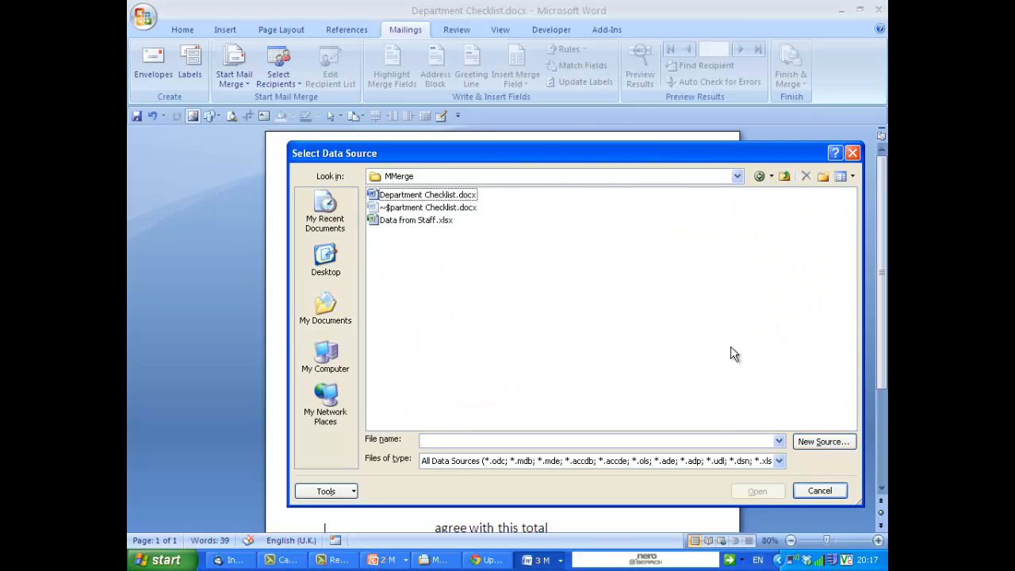
{"action": "left_click", "coordinate": [388, 222]}
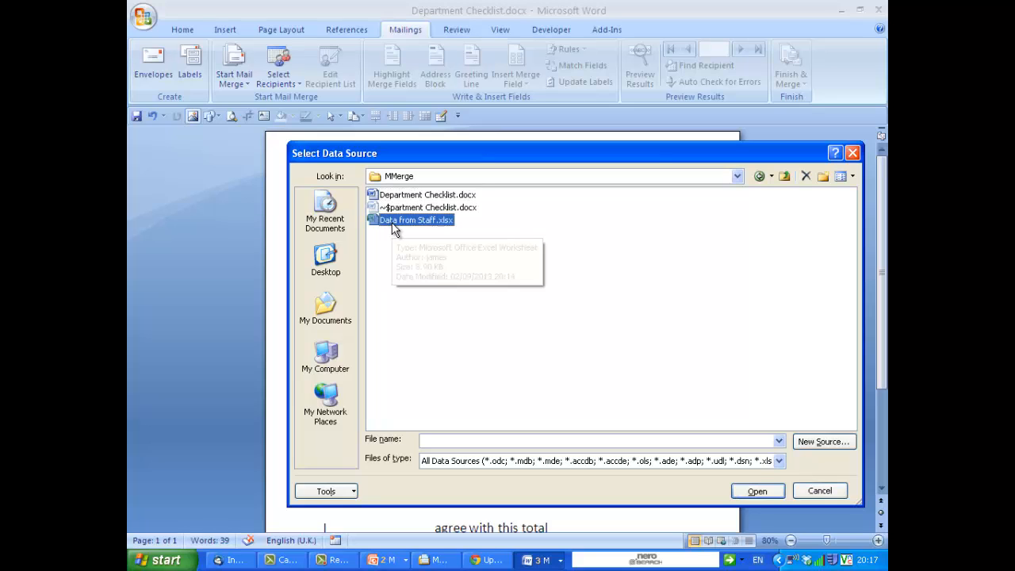
{"action": "left_click", "coordinate": [747, 494]}
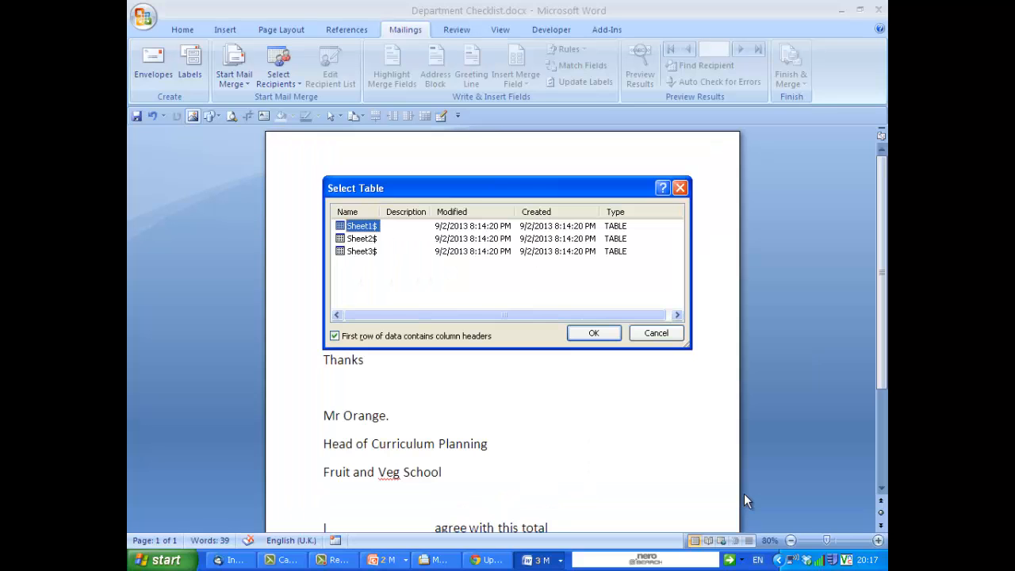
{"action": "left_click", "coordinate": [578, 333]}
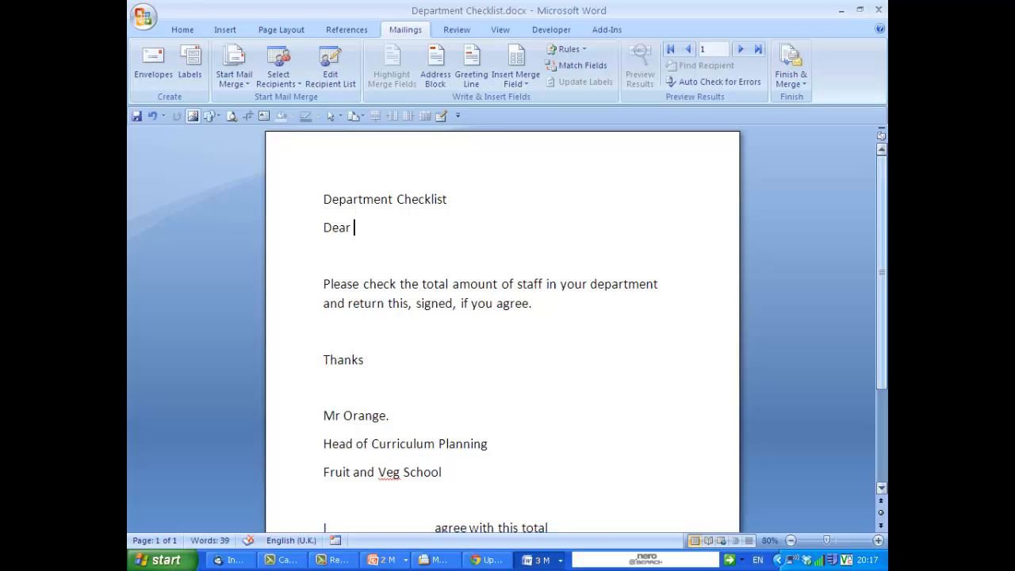
Insert the Head_of_Dept merge field after 'Dear' and toggle the merged-data preview on and off.
{"action": "left_click", "coordinate": [511, 83]}
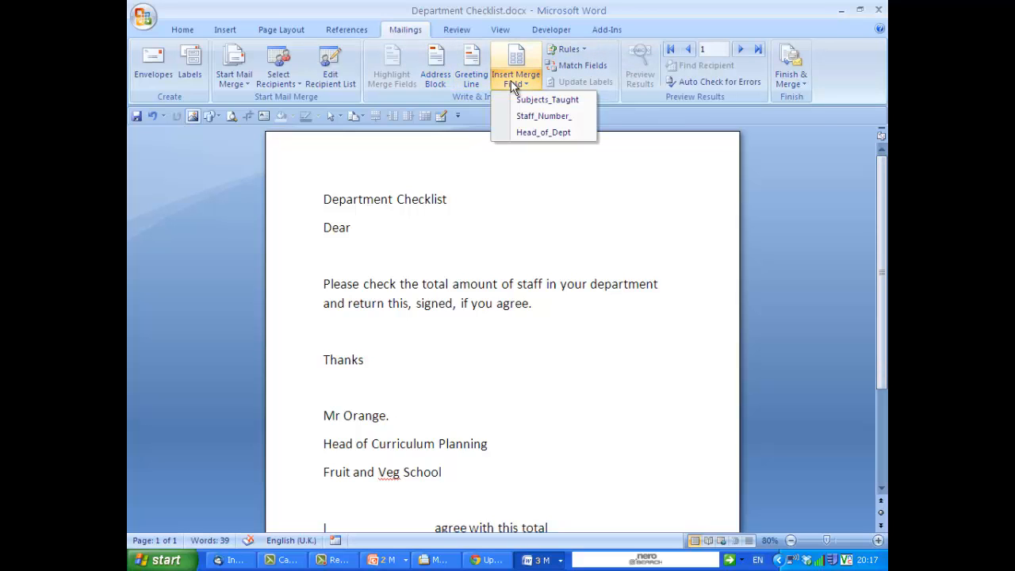
{"action": "left_click", "coordinate": [539, 132]}
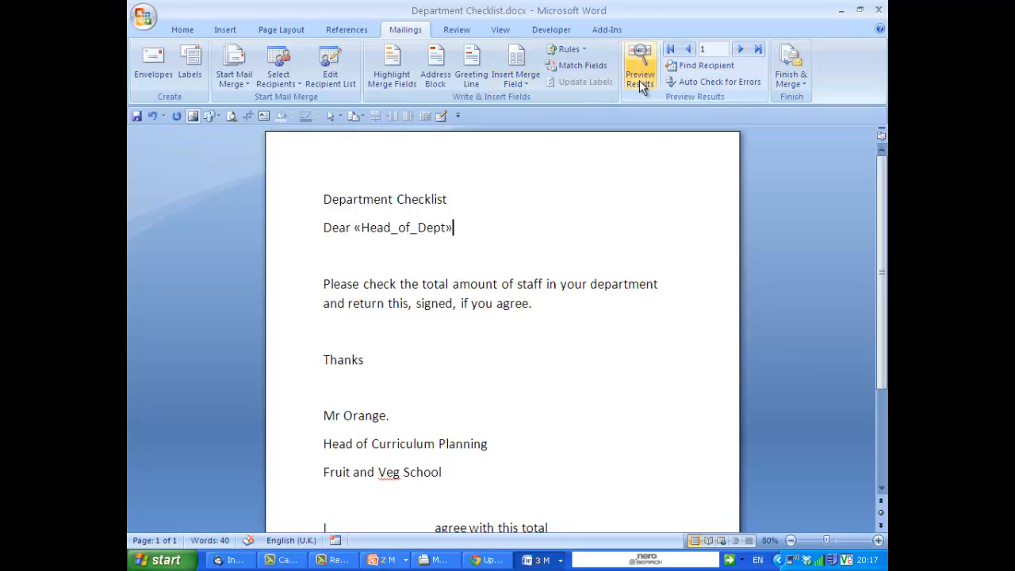
{"action": "left_click", "coordinate": [639, 80]}
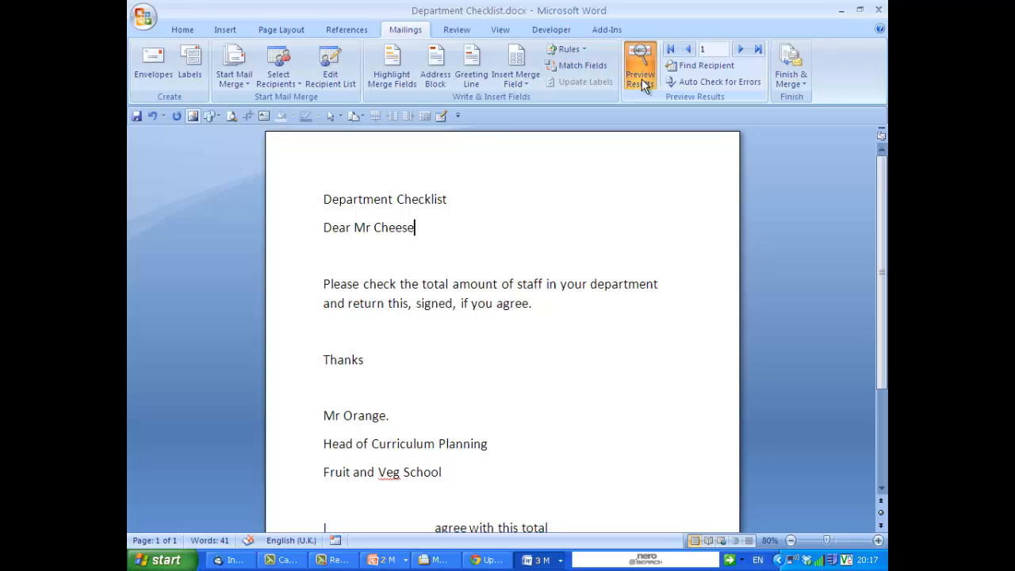
{"action": "left_click", "coordinate": [642, 79]}
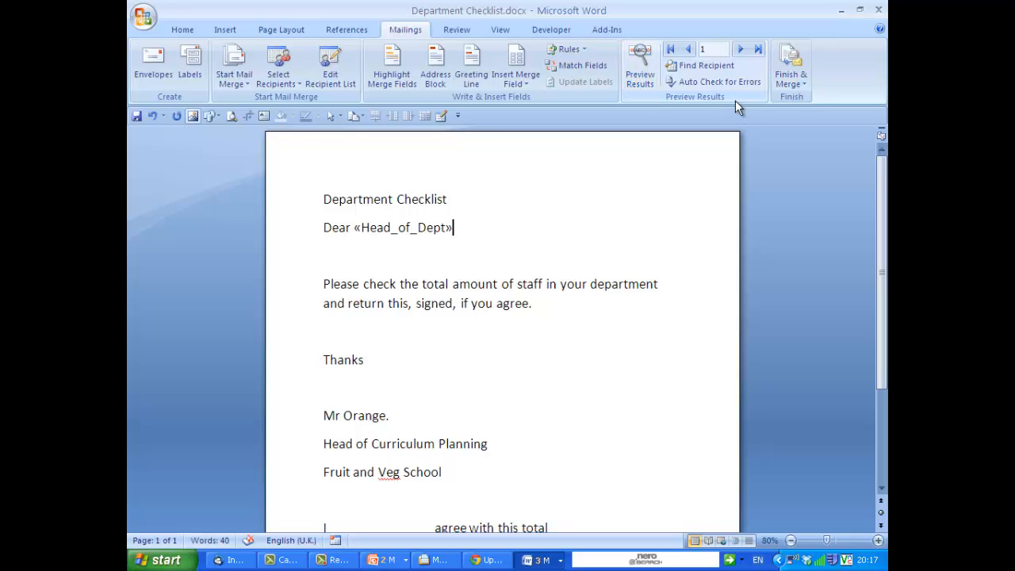
Add a 'DEPARTMENT - ' line below the greeting with the Subjects_Taught merge field, and preview the results.
{"action": "key", "text": "Return"}
{"action": "key", "text": "Return"}
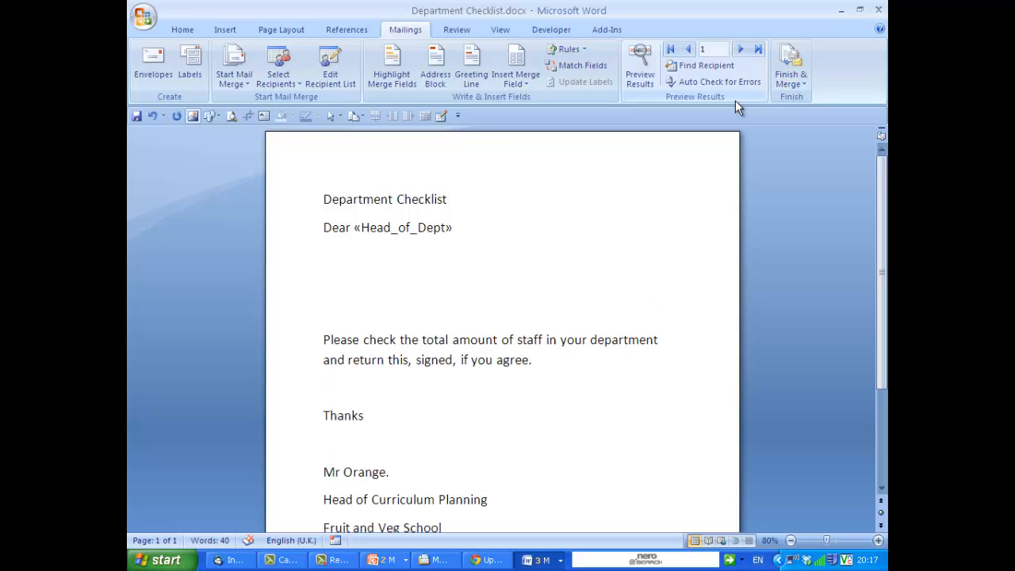
{"action": "type", "text": "DEPARTMENT -"}
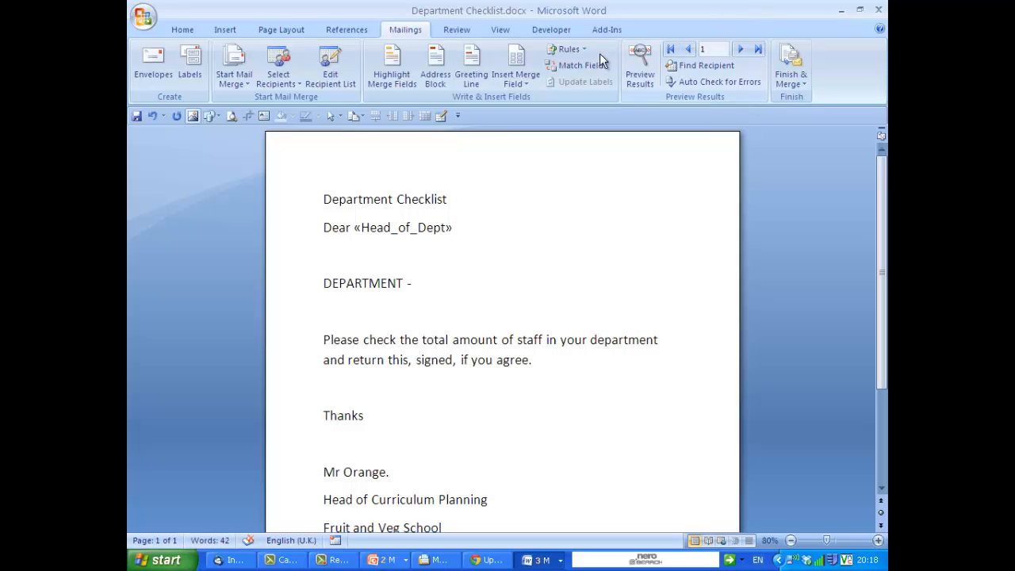
{"action": "left_click", "coordinate": [526, 82]}
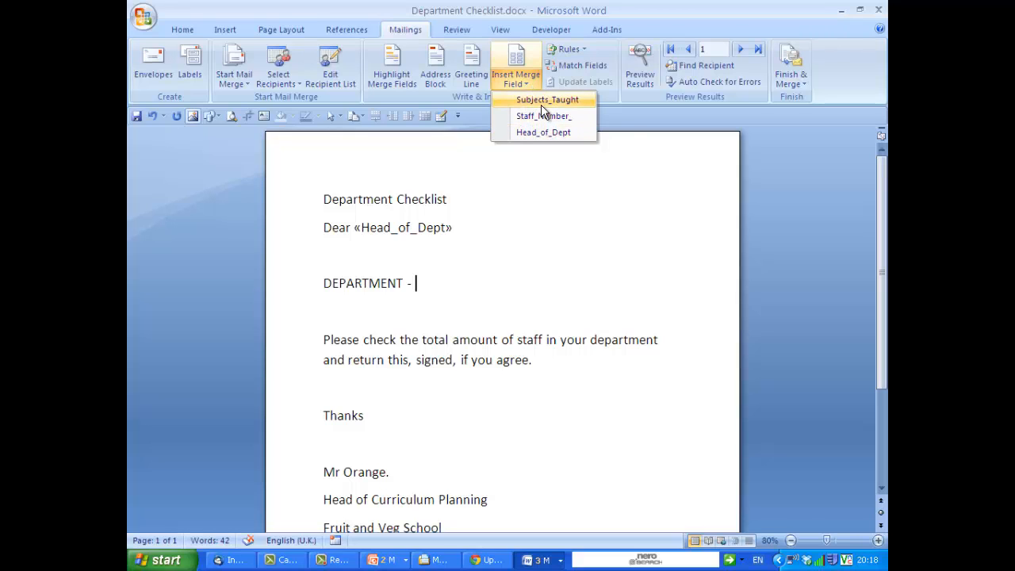
{"action": "left_click", "coordinate": [541, 104]}
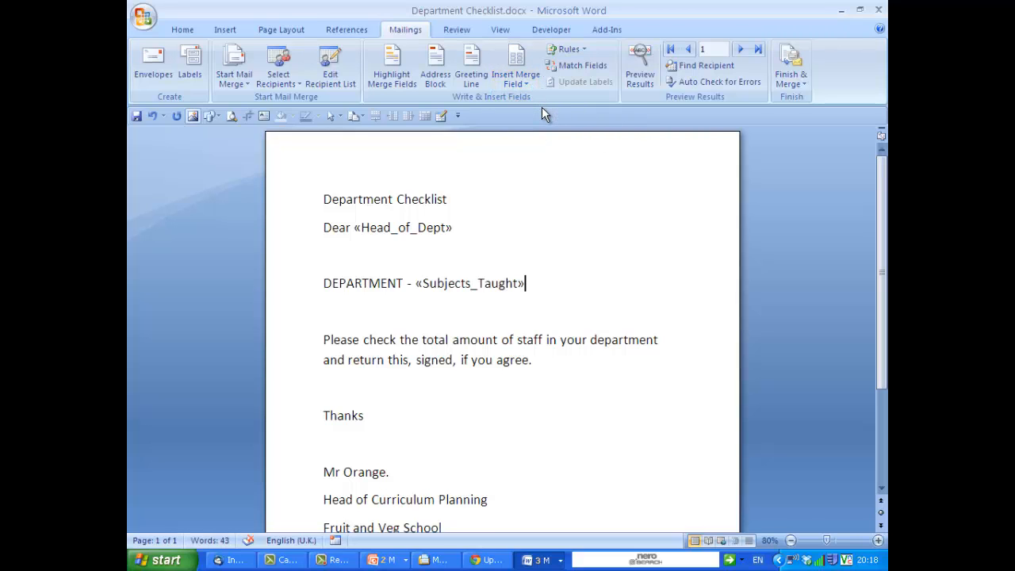
{"action": "left_click", "coordinate": [640, 68]}
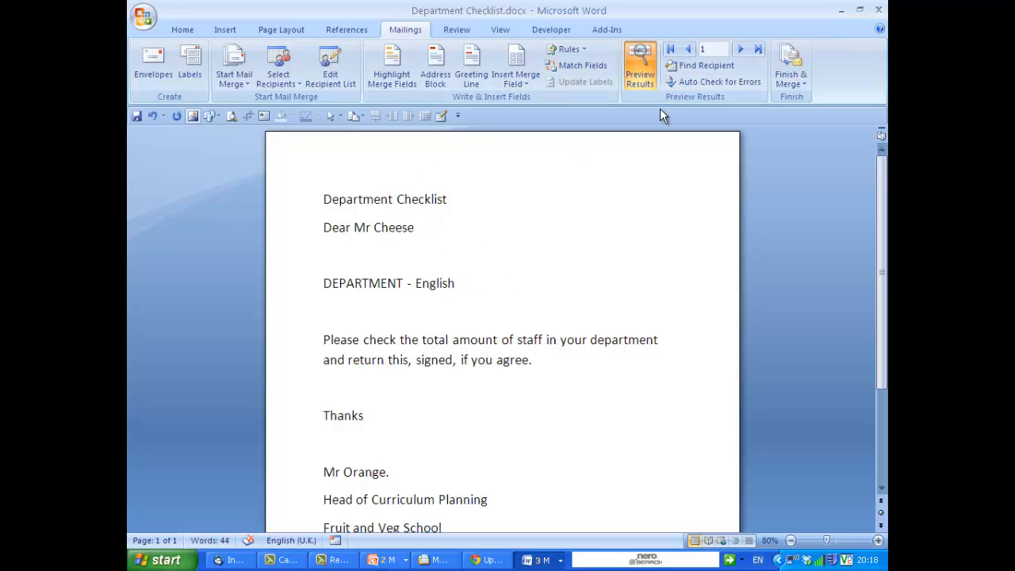
Add a 'TOTAL NUMBER OF STAFF - ' line after the request paragraph, followed by the Staff_Number_ merge field.
{"action": "key", "text": "Down"}
{"action": "key", "text": "Down"}
{"action": "key", "text": "Down"}
{"action": "key", "text": "Return"}
{"action": "key", "text": "Return"}
{"action": "key", "text": "Up"}
{"action": "key", "text": "Up"}
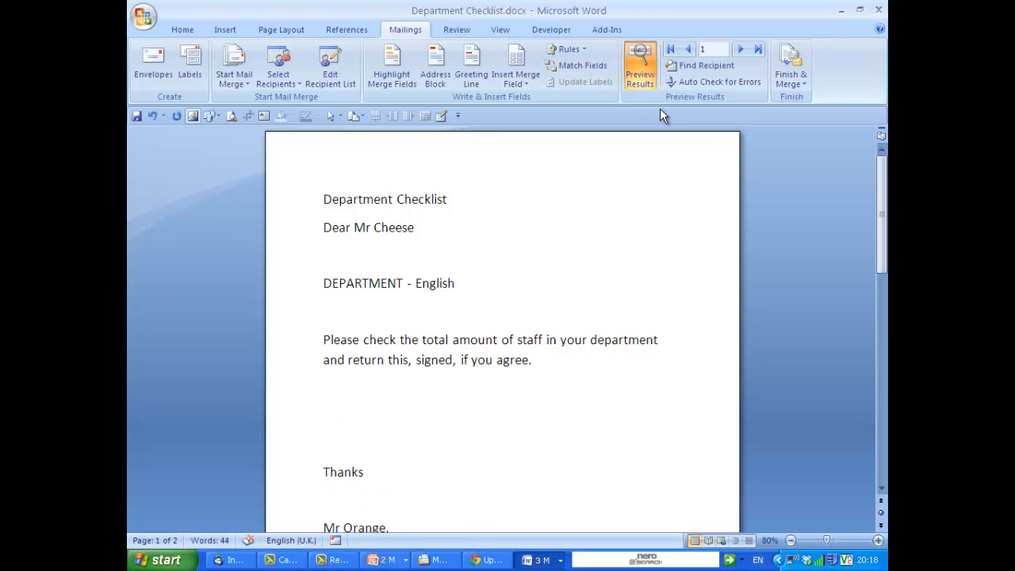
{"action": "key", "text": "Return"}
{"action": "type", "text": "TOTAL "}
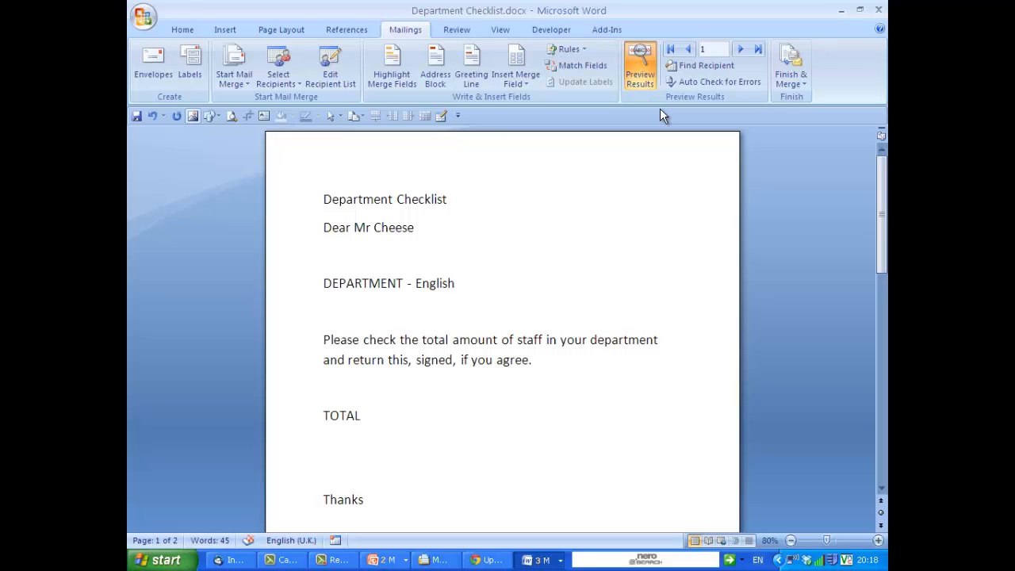
{"action": "type", "text": "NUMBER OF S"}
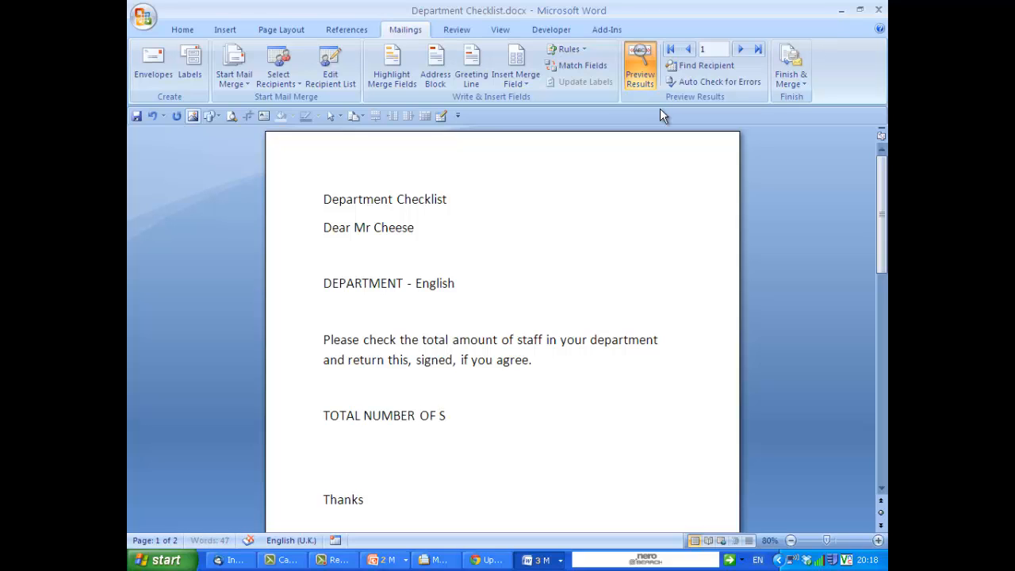
{"action": "type", "text": "TAFF -"}
{"action": "left_click", "coordinate": [516, 82]}
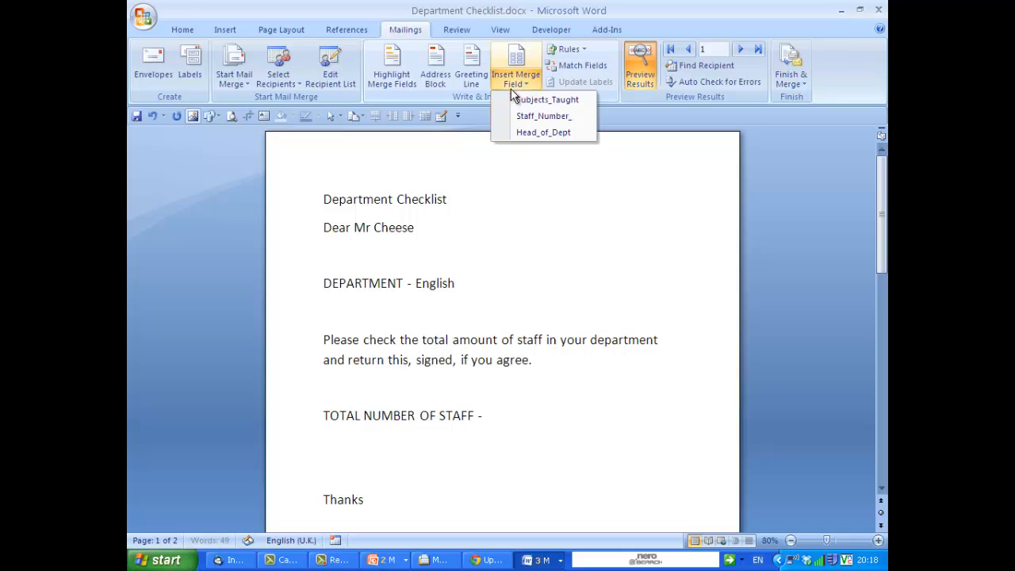
{"action": "left_click", "coordinate": [541, 116]}
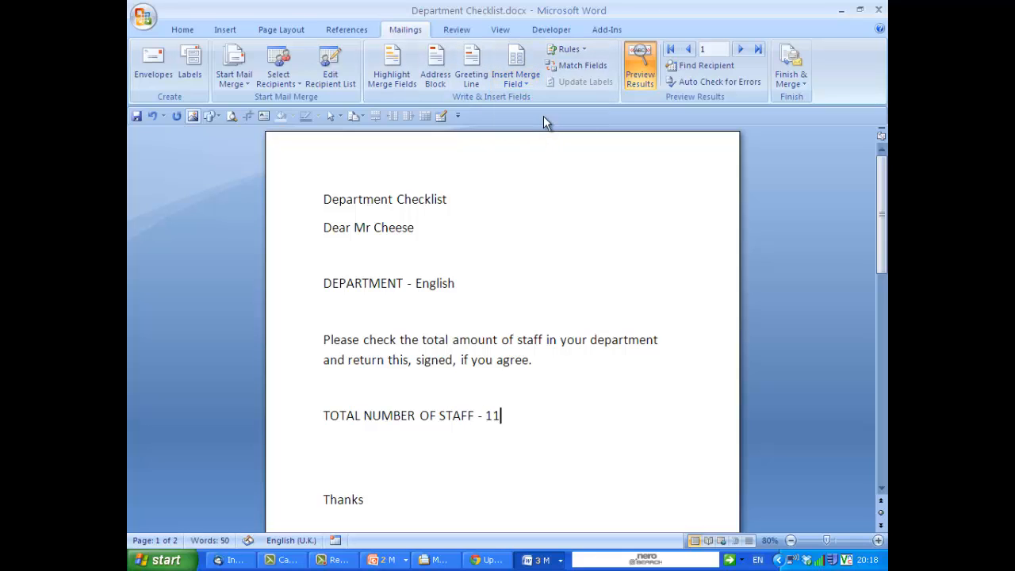
Remove the extra blank line below the staff total, then preview the merge and step forward two recipients.
{"action": "left_click", "coordinate": [640, 67]}
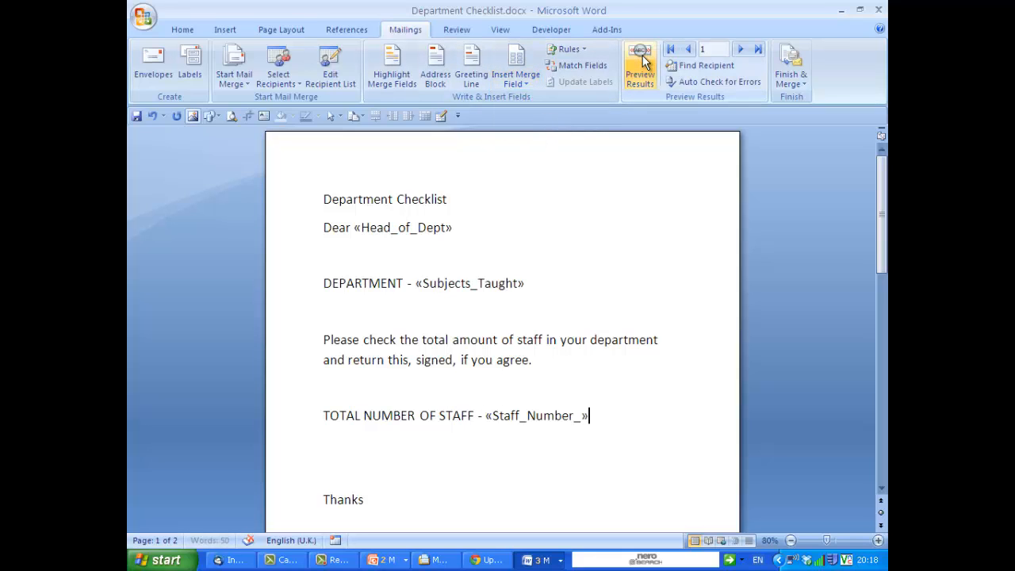
{"action": "left_click", "coordinate": [499, 462]}
{"action": "key", "text": "BackSpace"}
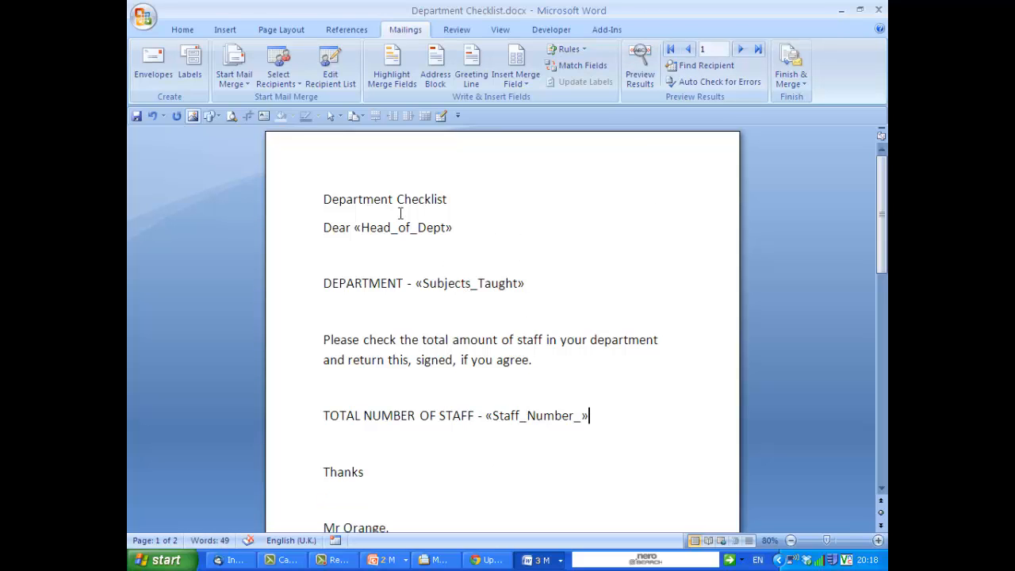
{"action": "left_click", "coordinate": [640, 65]}
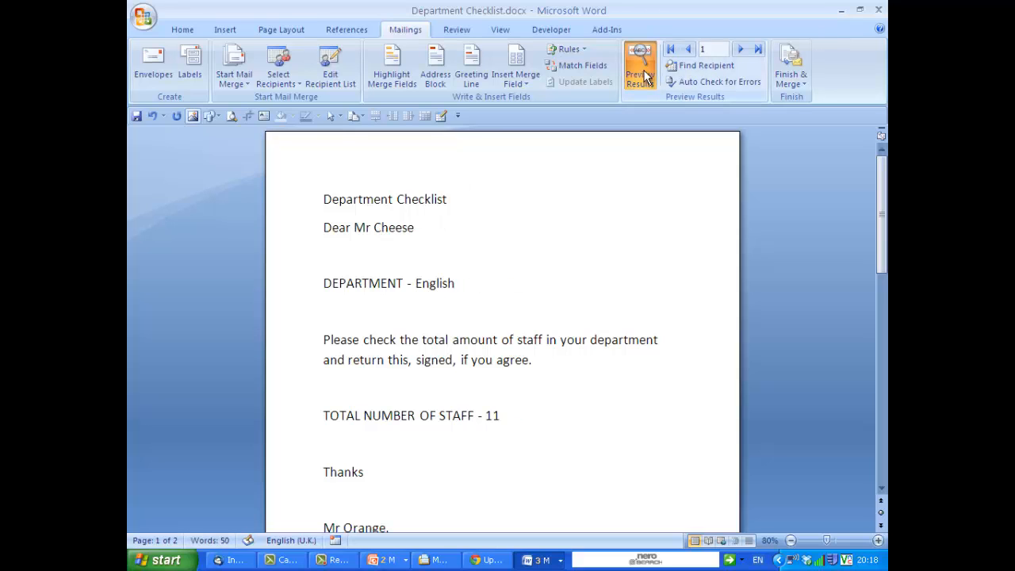
{"action": "left_click", "coordinate": [740, 49]}
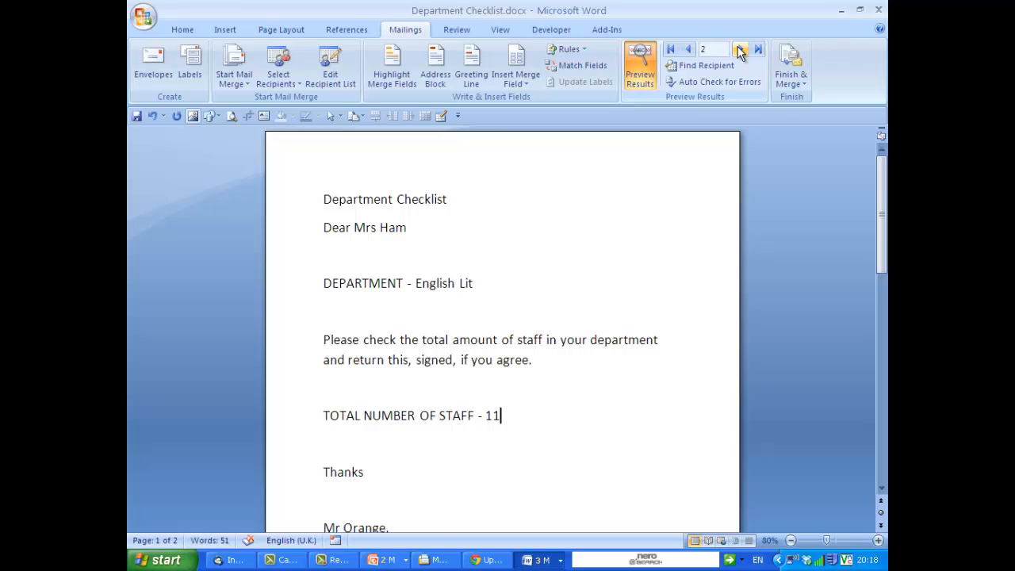
{"action": "left_click", "coordinate": [740, 49]}
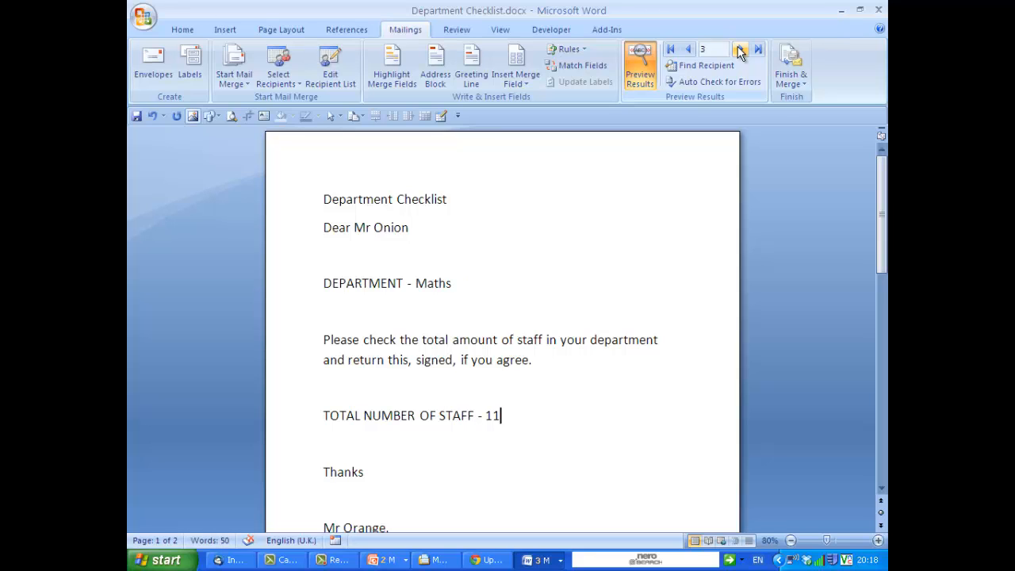
Step through the merged preview recipient by recipient up to record 12, then switch the merged-data preview off.
{"action": "left_click", "coordinate": [740, 49]}
{"action": "left_click", "coordinate": [740, 49]}
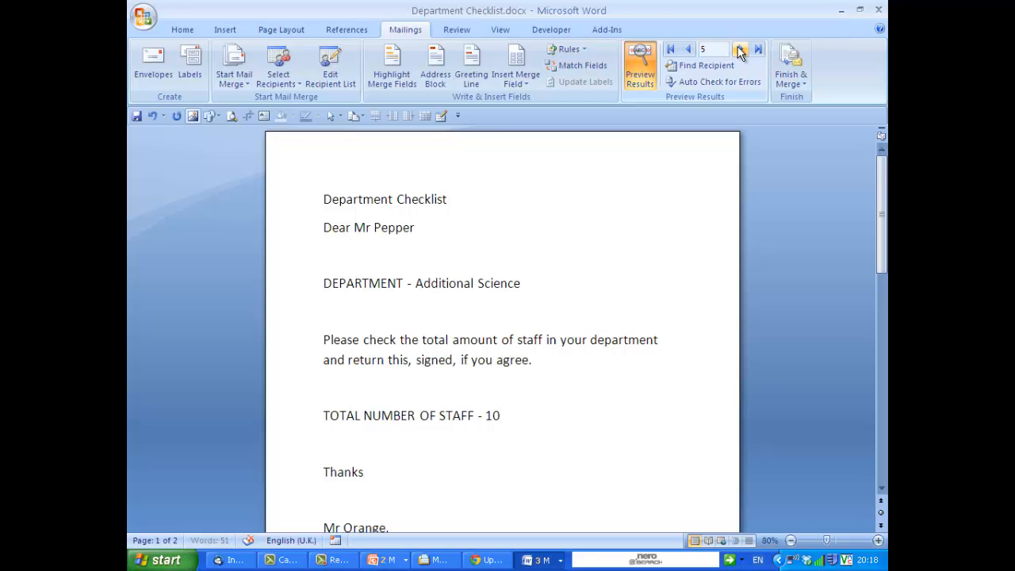
{"action": "left_click", "coordinate": [741, 49]}
{"action": "left_click", "coordinate": [740, 49]}
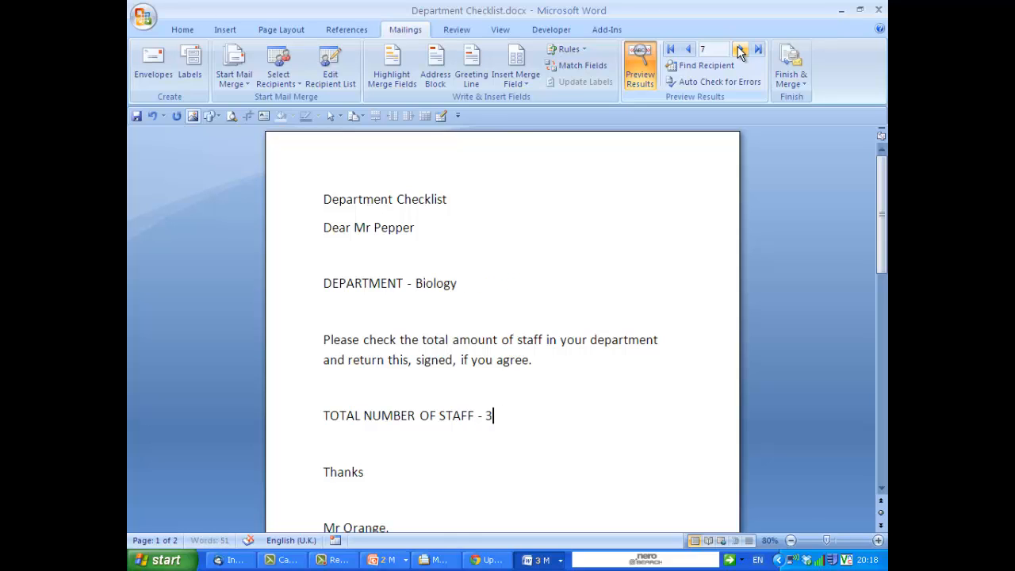
{"action": "left_click", "coordinate": [740, 49]}
{"action": "left_click", "coordinate": [740, 49]}
{"action": "left_click", "coordinate": [740, 49]}
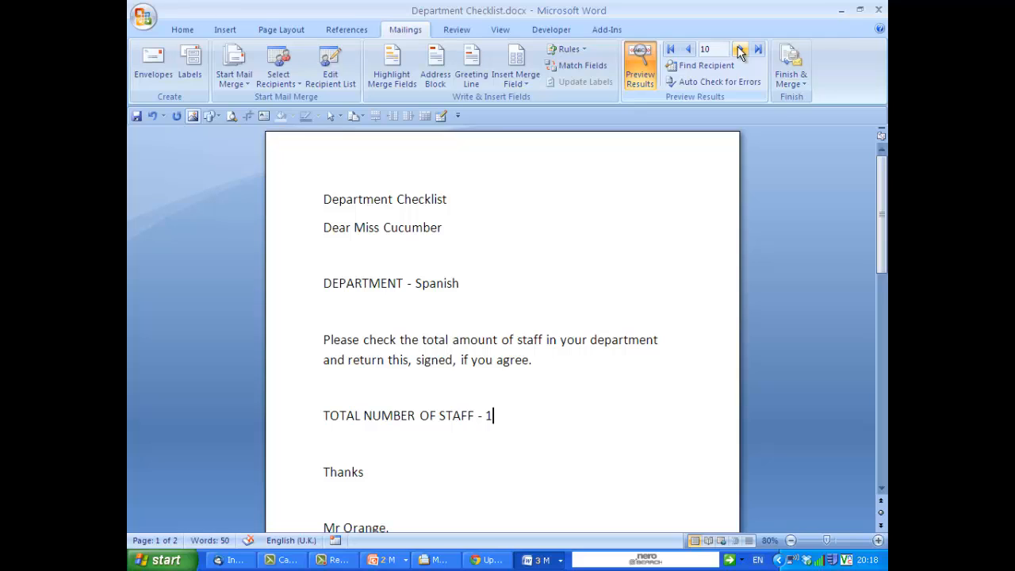
{"action": "left_click", "coordinate": [740, 49]}
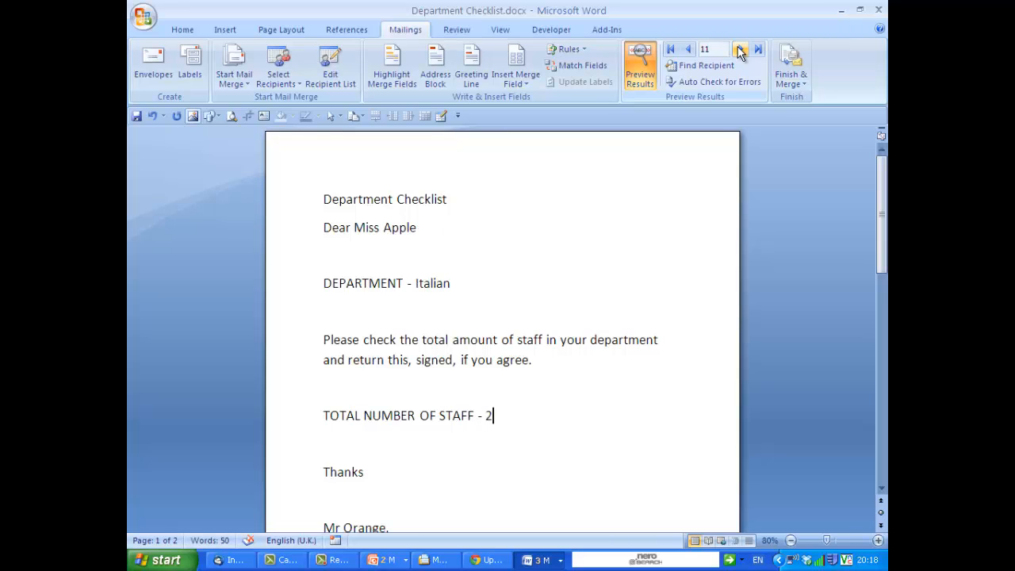
{"action": "left_click", "coordinate": [740, 49]}
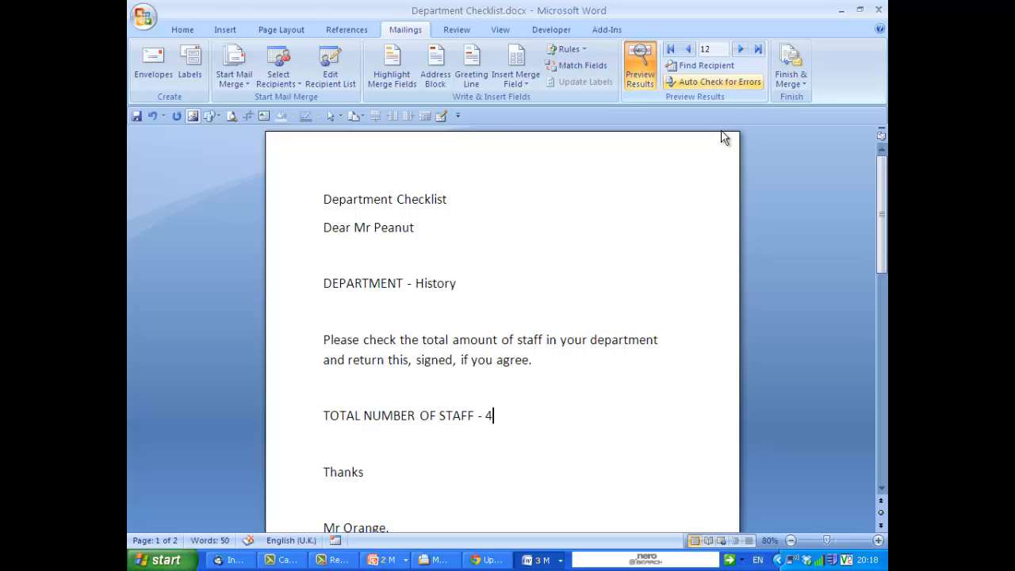
{"action": "left_click", "coordinate": [639, 60]}
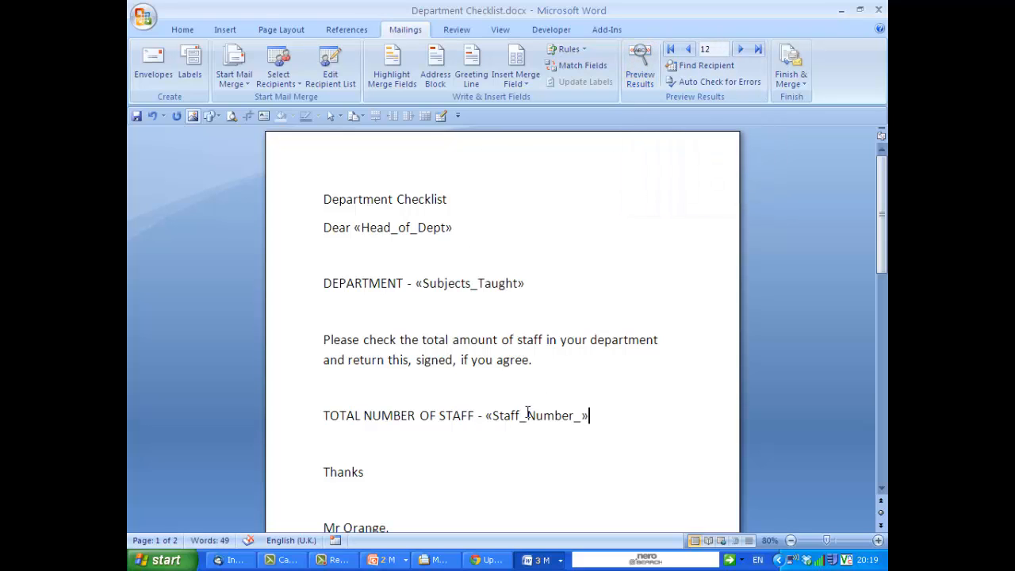
Finish the merge by editing individual documents, merging all records into a new document, and scroll through the resulting letters.
{"action": "left_click", "coordinate": [790, 81]}
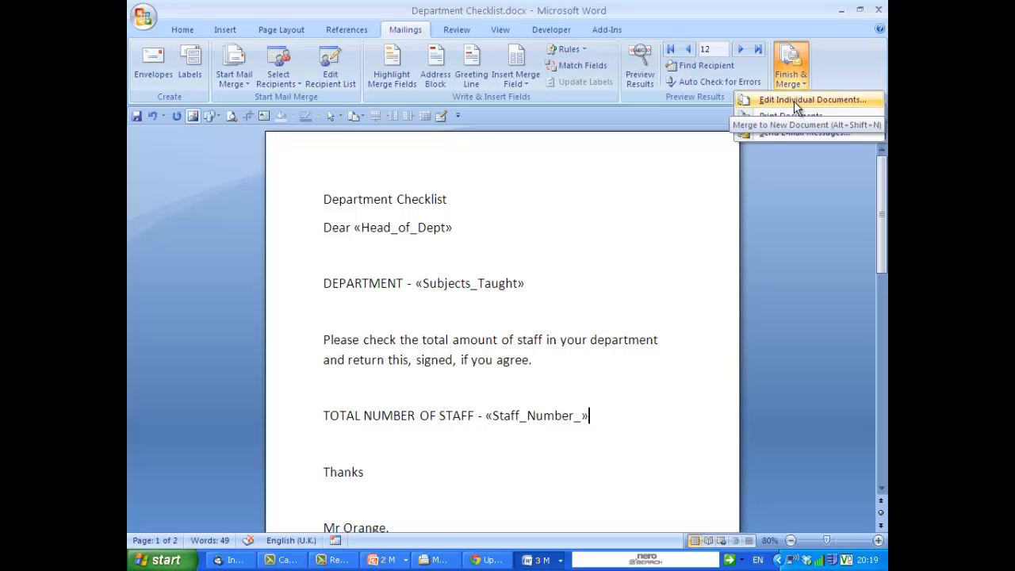
{"action": "left_click", "coordinate": [794, 101]}
{"action": "left_click", "coordinate": [498, 306]}
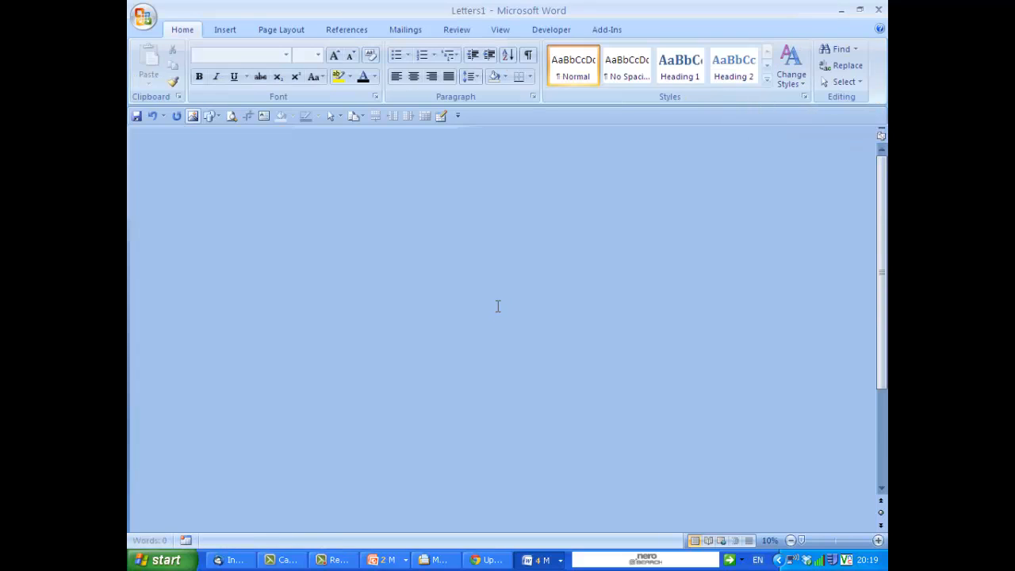
{"action": "scroll", "coordinate": [618, 301], "scroll_direction": "down", "scroll_amount": 10}
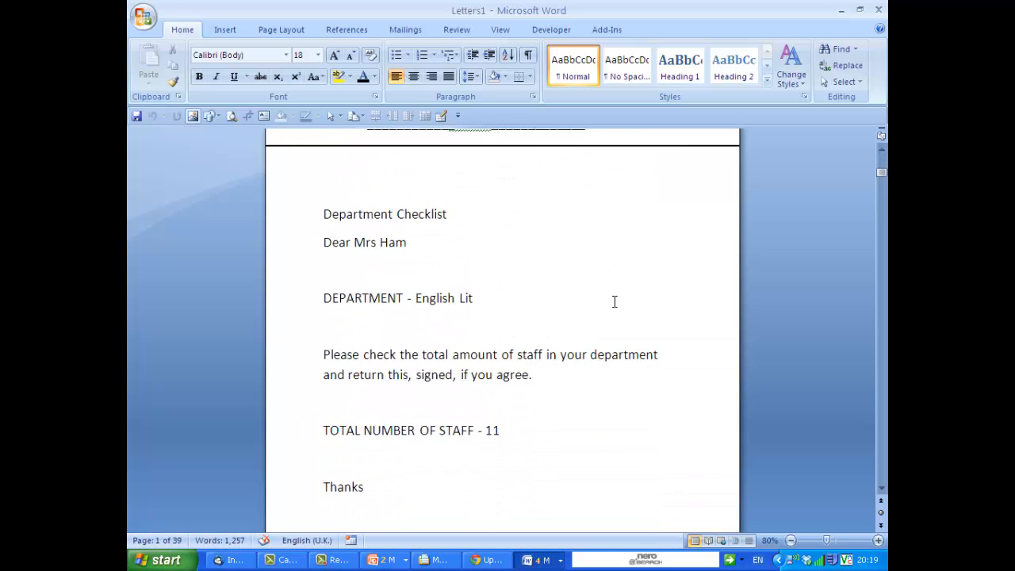
{"action": "scroll", "coordinate": [614, 301], "scroll_direction": "down", "scroll_amount": 12}
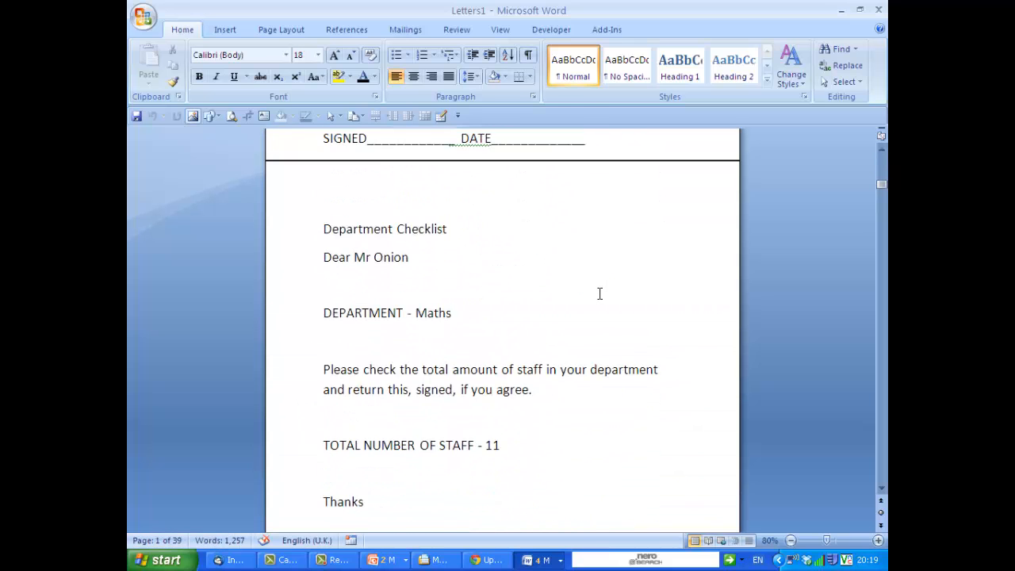
{"action": "scroll", "coordinate": [600, 294], "scroll_direction": "down", "scroll_amount": 7}
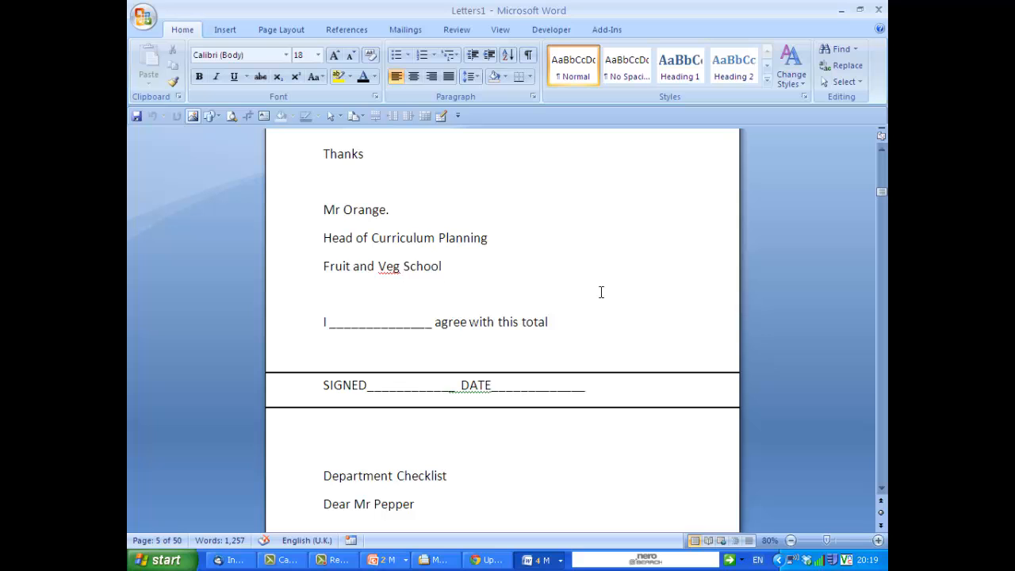
{"action": "scroll", "coordinate": [602, 292], "scroll_direction": "up", "scroll_amount": 14}
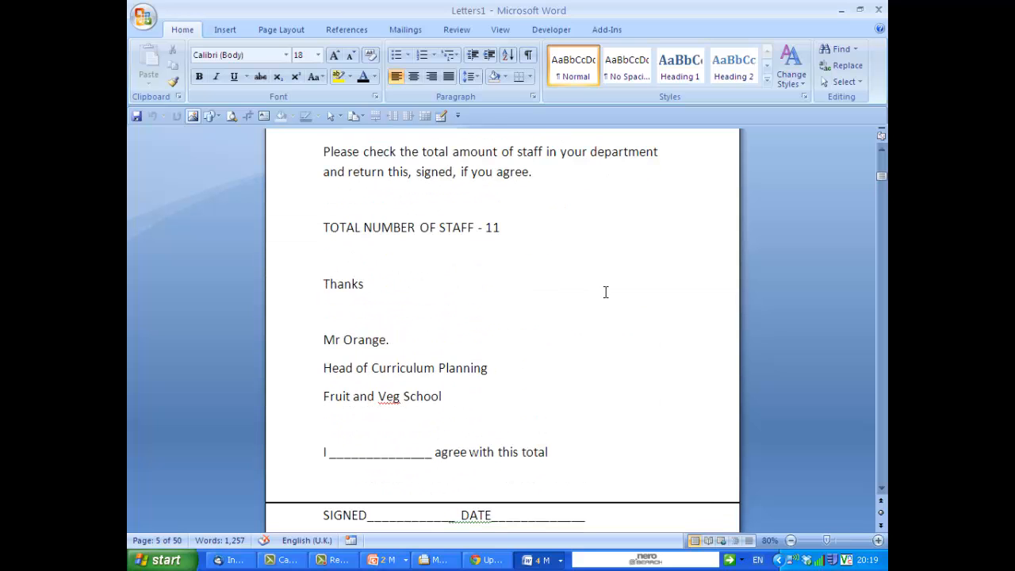